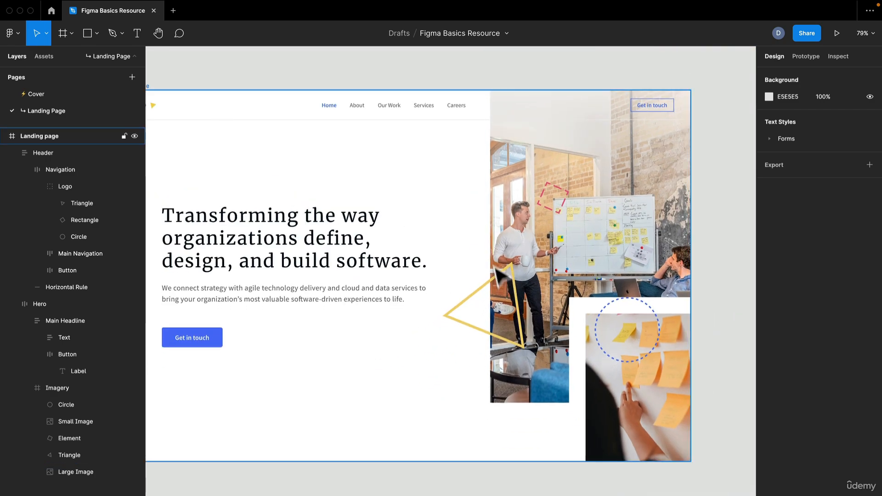
Step: Select the Landing page frame and dismiss the auto layout announcement
drag(495, 272, 512, 281)
drag(248, 105, 309, 111)
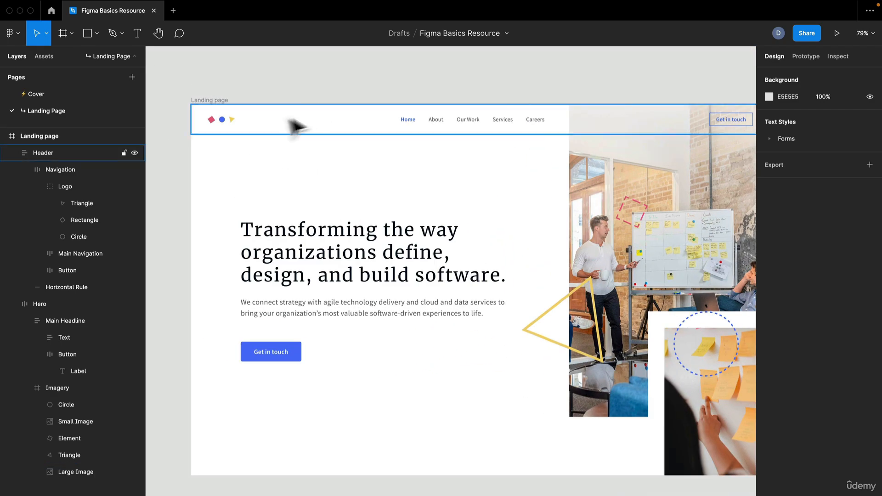
click(219, 101)
drag(445, 201, 390, 138)
scroll(416, 139, down, 1)
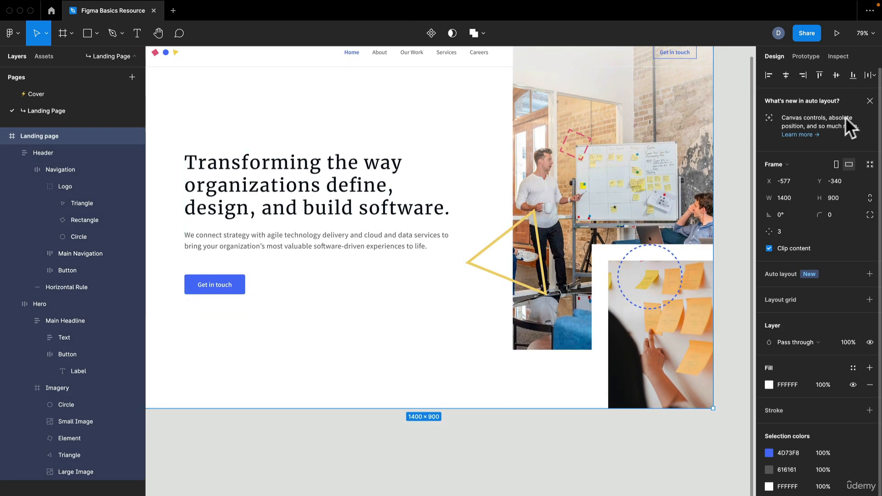
click(869, 101)
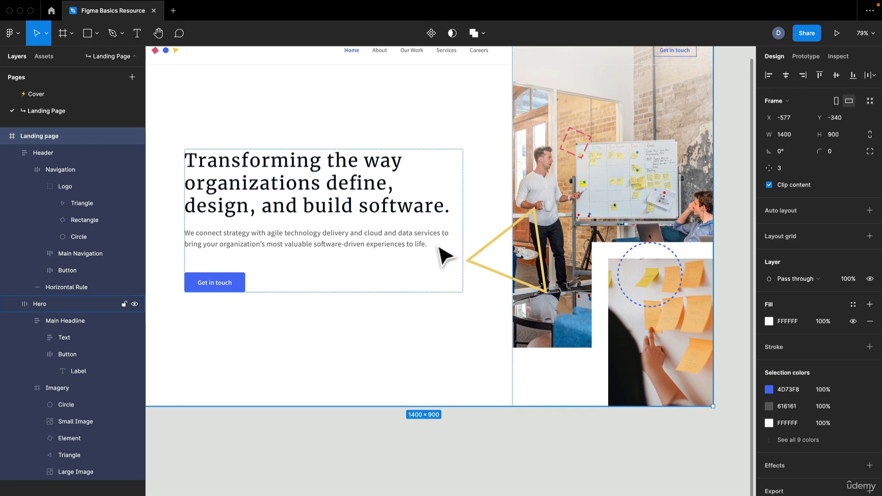
Step: Drag the Main Headline group out of the Hero frame onto the empty canvas
drag(436, 247, 493, 326)
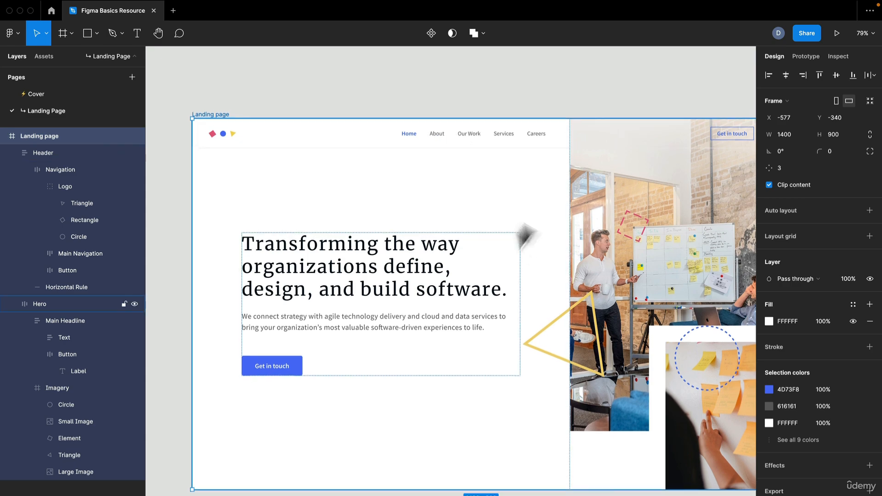
drag(569, 298, 526, 271)
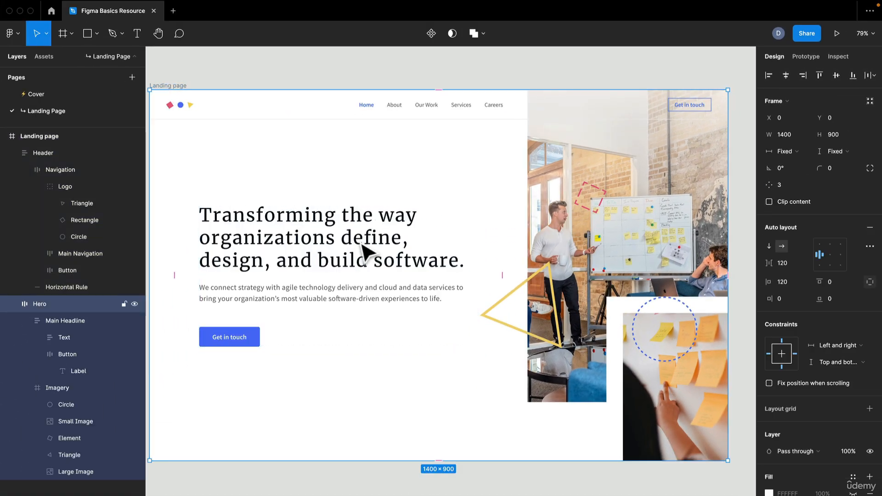
click(365, 251)
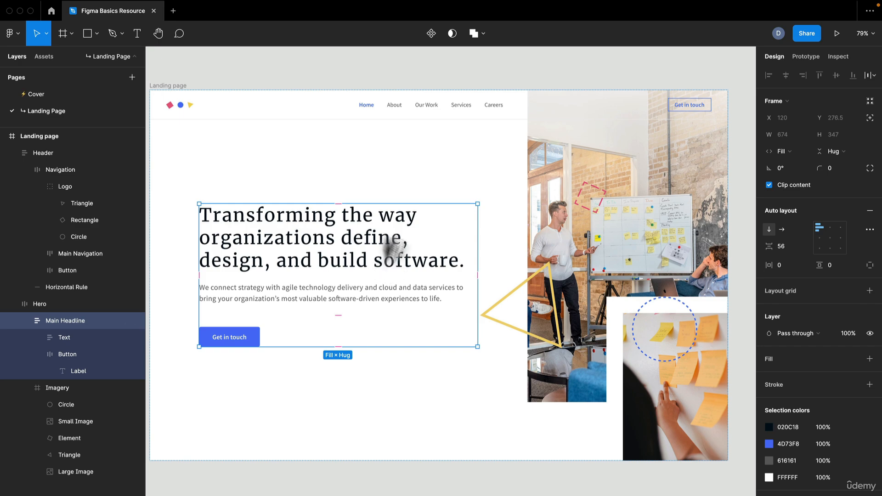
drag(391, 248, 410, 119)
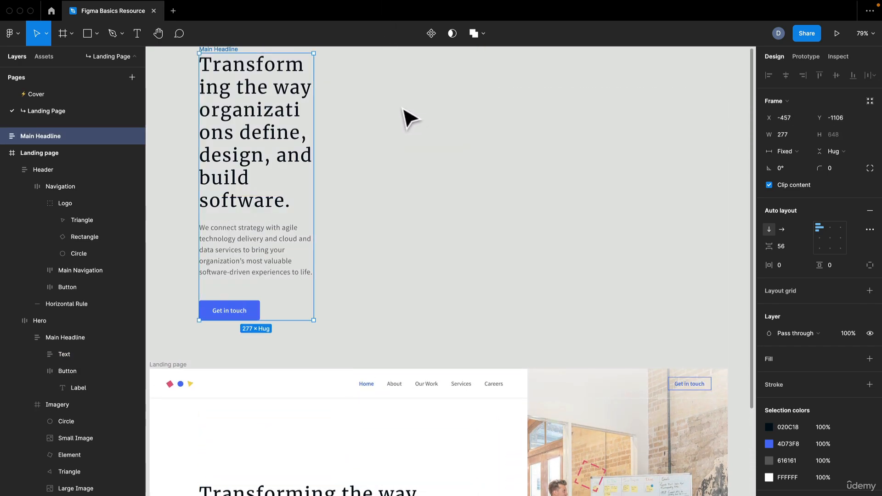
Step: Ungroup the Main Headline, then ungroup its Text group into separate Title and Body layers
key(super+shift+g)
click(379, 210)
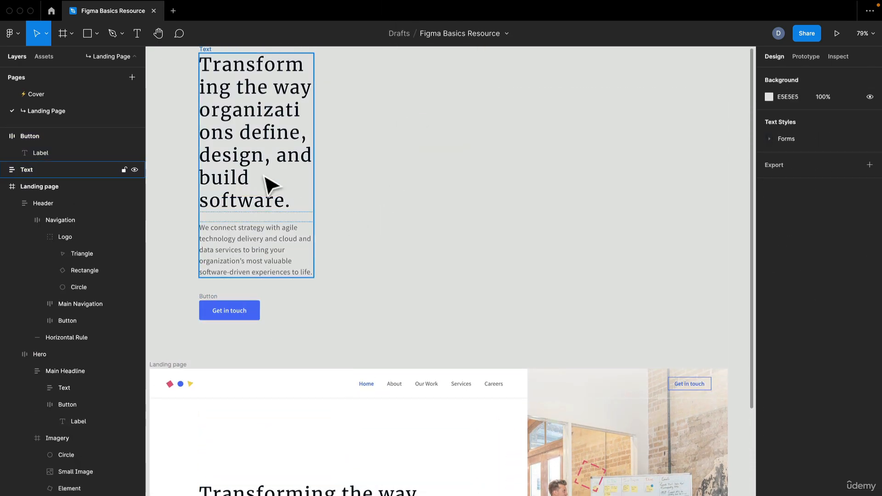
click(271, 183)
drag(335, 184, 371, 181)
key(super+shift+g)
click(508, 200)
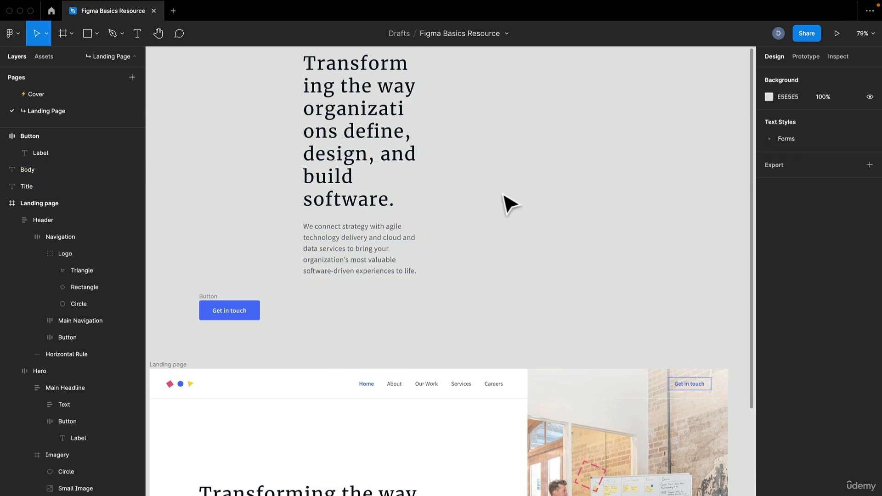
Step: Move the title, body text and button apart so they sit side by side on the canvas
click(312, 161)
drag(312, 161, 242, 153)
drag(338, 252, 301, 196)
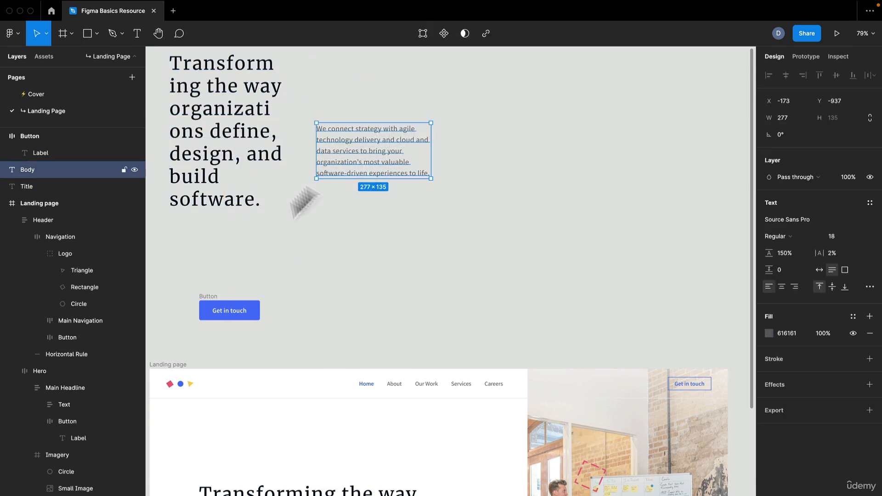
drag(222, 310, 517, 154)
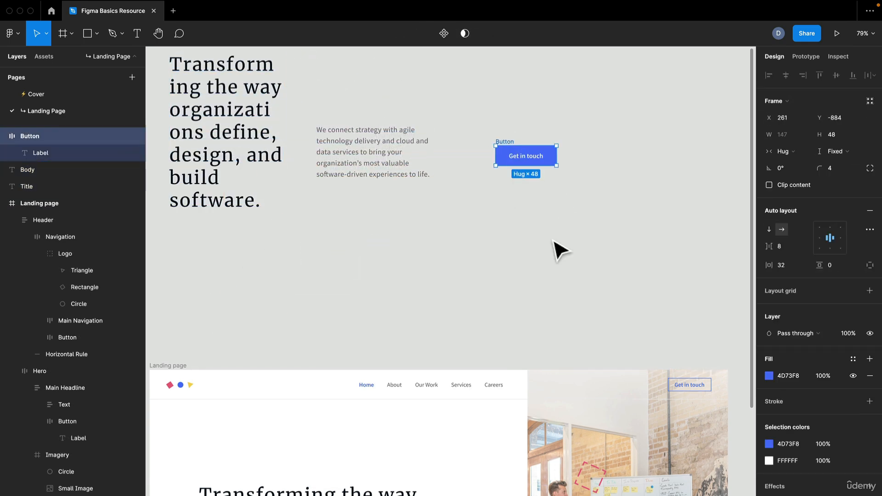
Step: Select the title, body text and button together and align their top edges
scroll(615, 427, up, 4)
drag(632, 431, 156, 195)
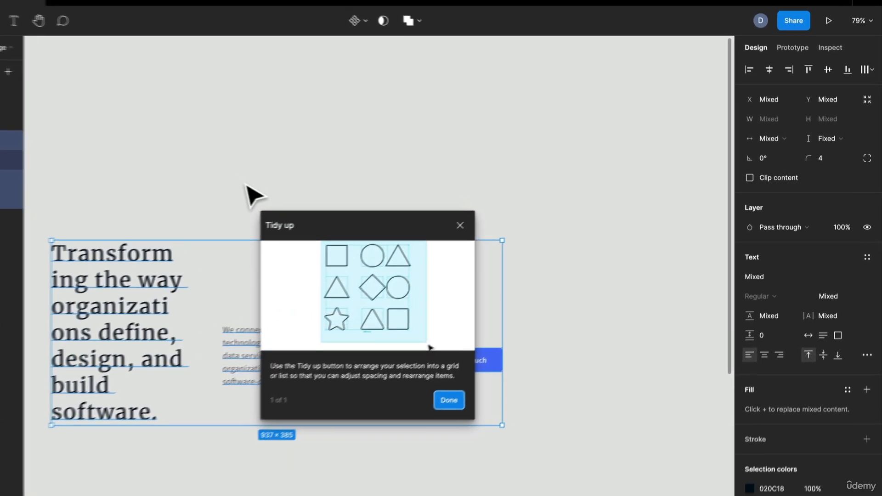
click(459, 225)
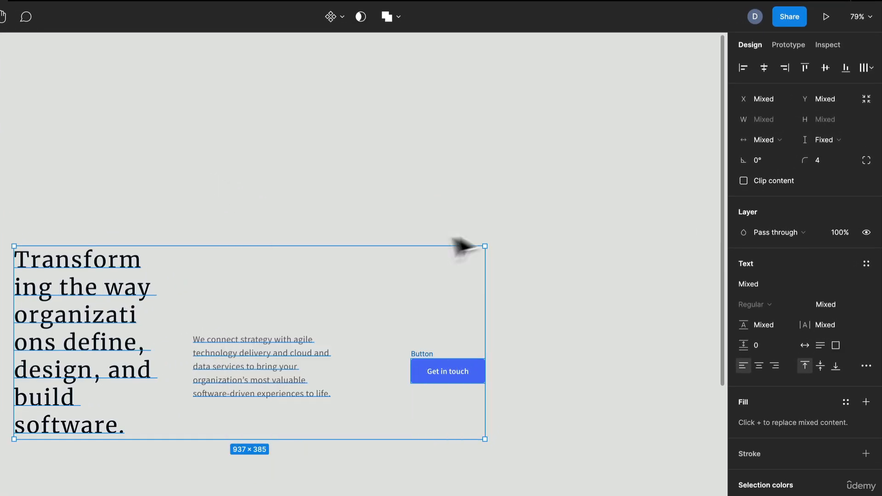
click(804, 67)
click(763, 68)
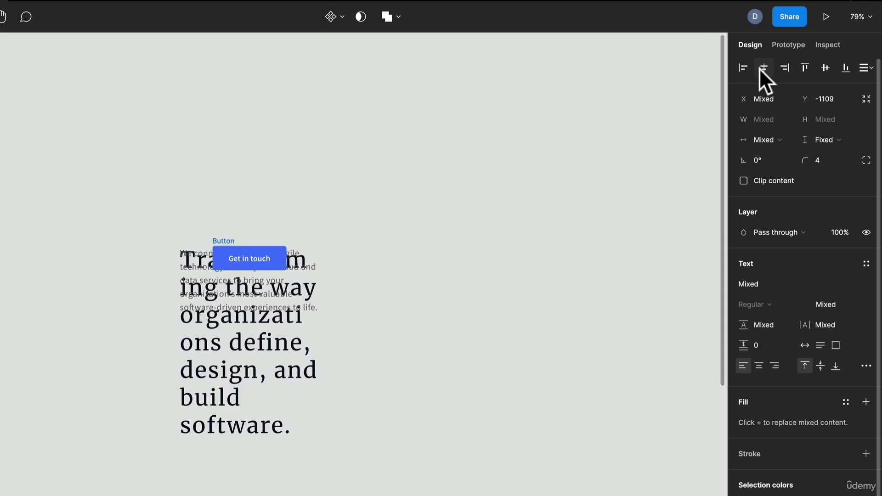
click(865, 67)
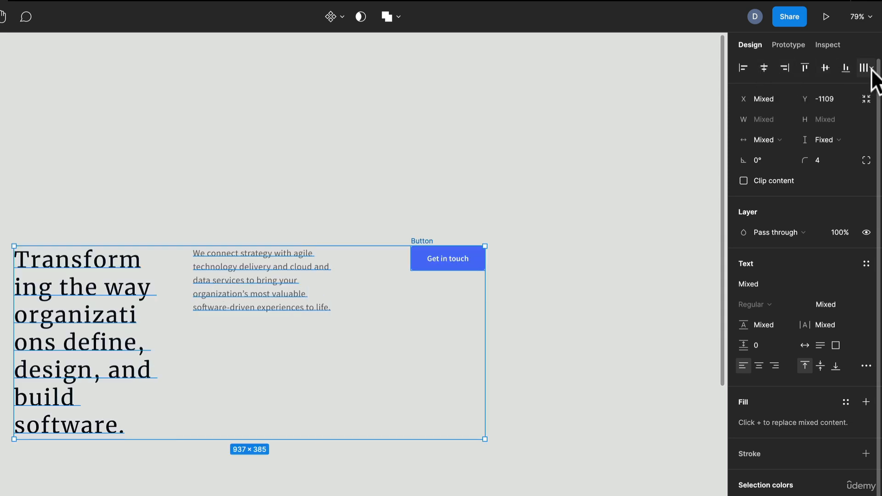
Step: Distribute the three elements' horizontal spacing evenly and align their bottom edges
click(871, 67)
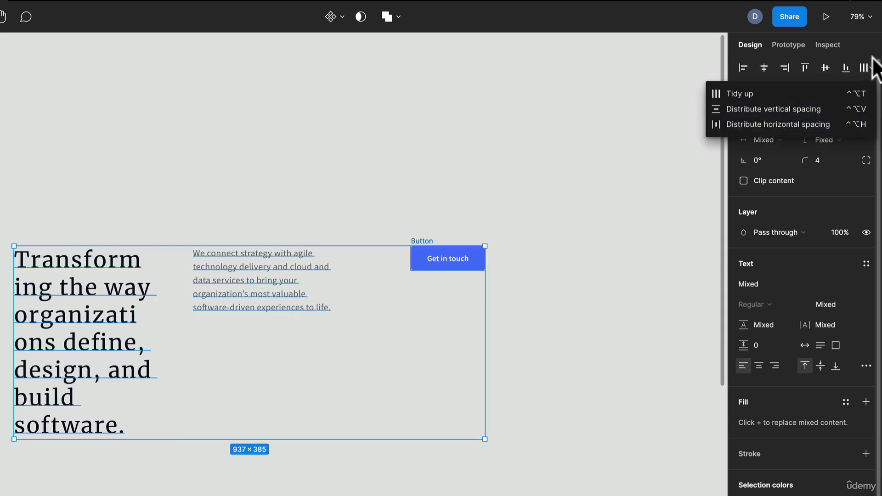
click(759, 123)
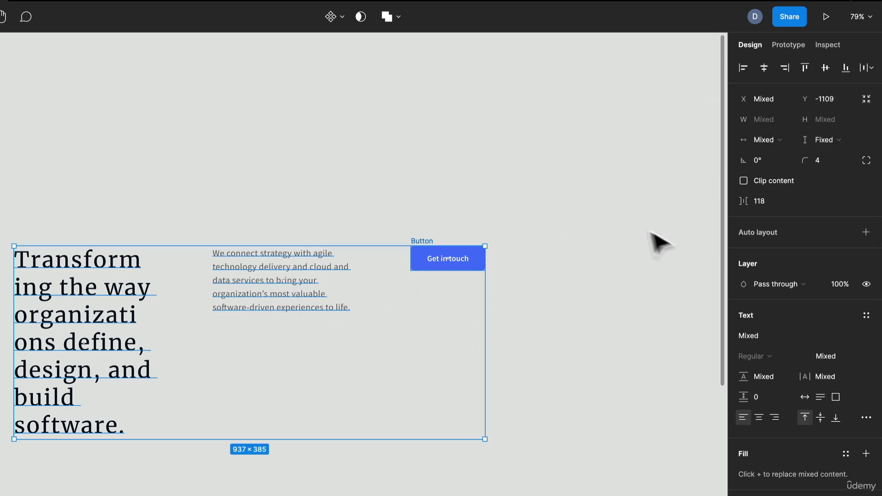
click(845, 68)
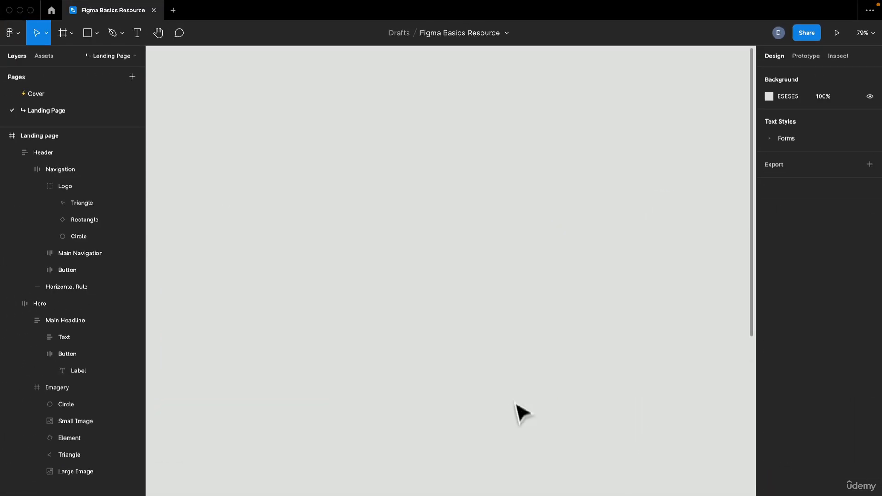
Step: Try rotating the Landing page frame by 90° and undo the rotation
scroll(521, 414, up, 10)
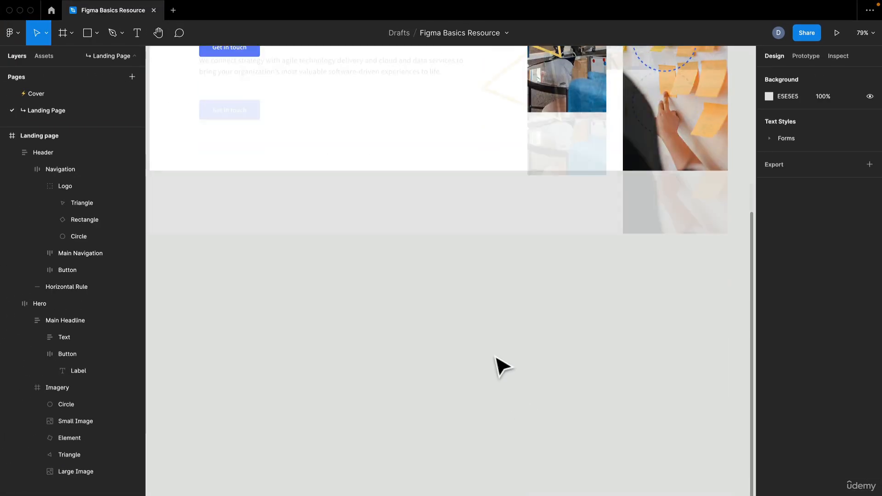
scroll(399, 258, left, 3)
click(228, 92)
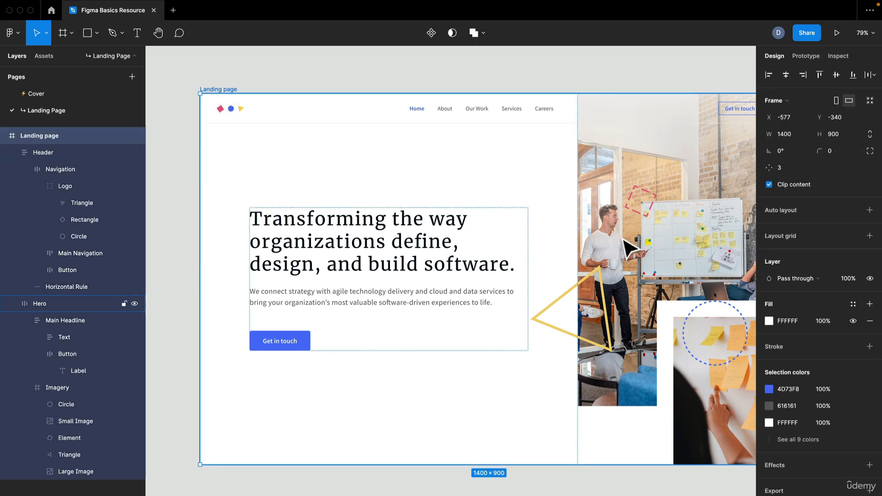
scroll(629, 248, right, 3)
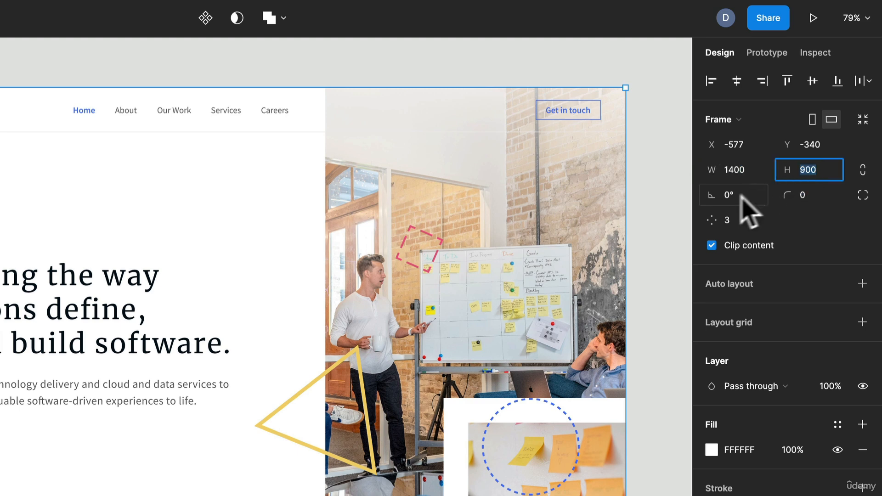
text(90)
key(Return)
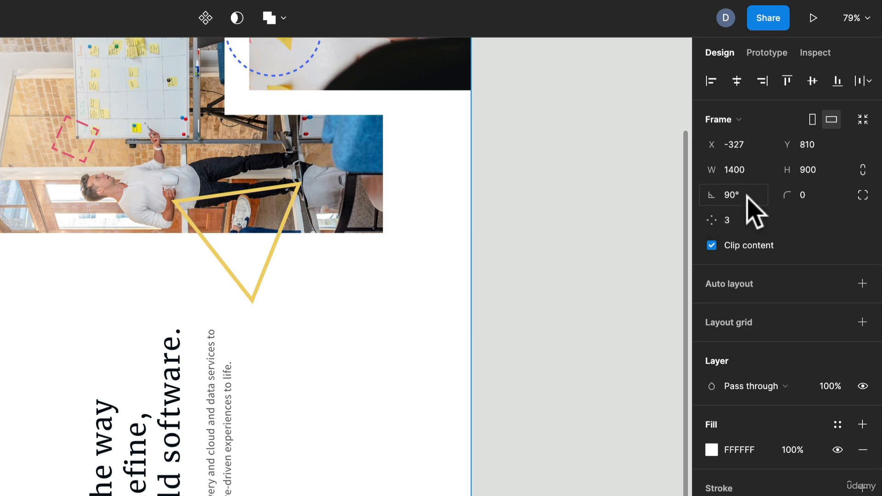
key(ctrl+z)
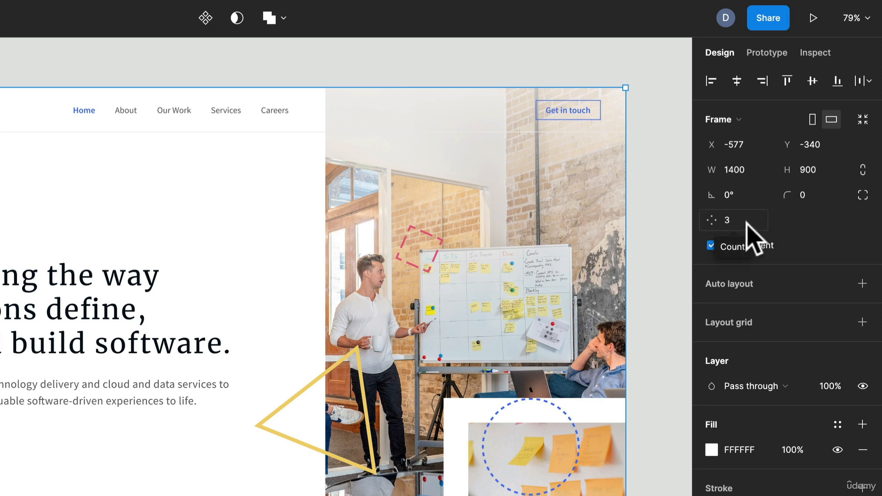
Step: Set the Landing page frame's corner radius to 40 and zoom in to inspect the rounded corner
click(820, 195)
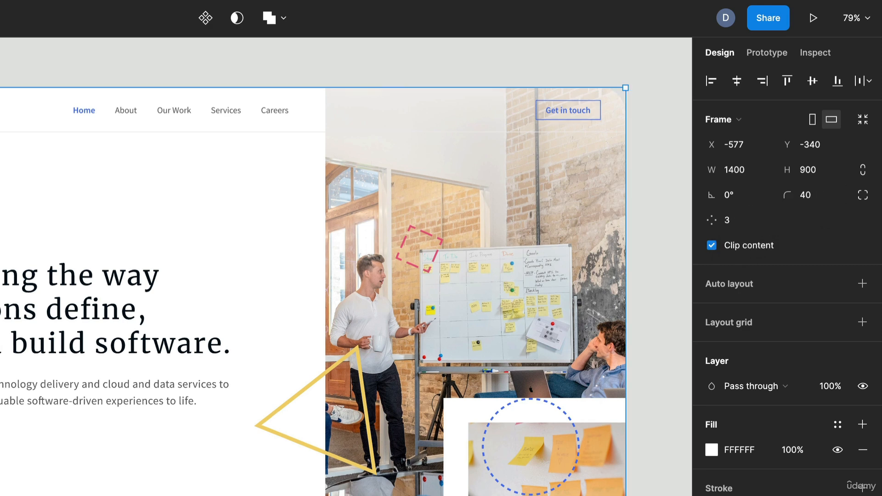
scroll(649, 118, up, 10)
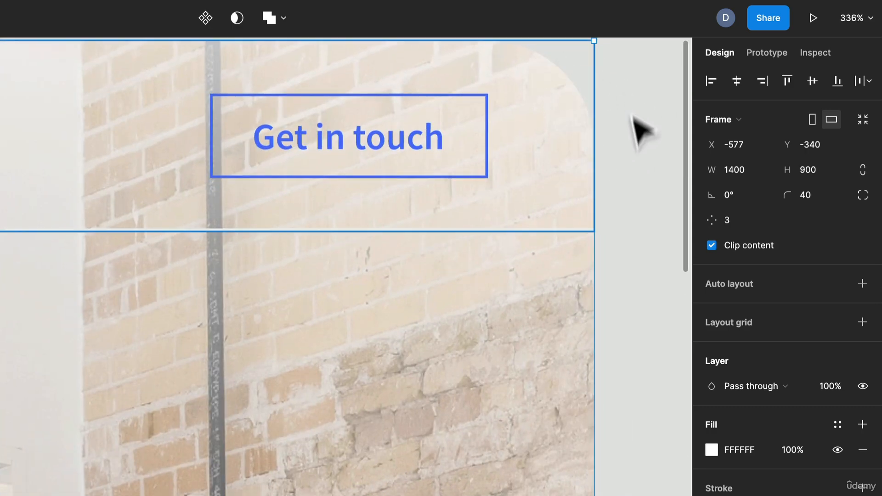
scroll(640, 132, down, 10)
scroll(629, 146, up, 3)
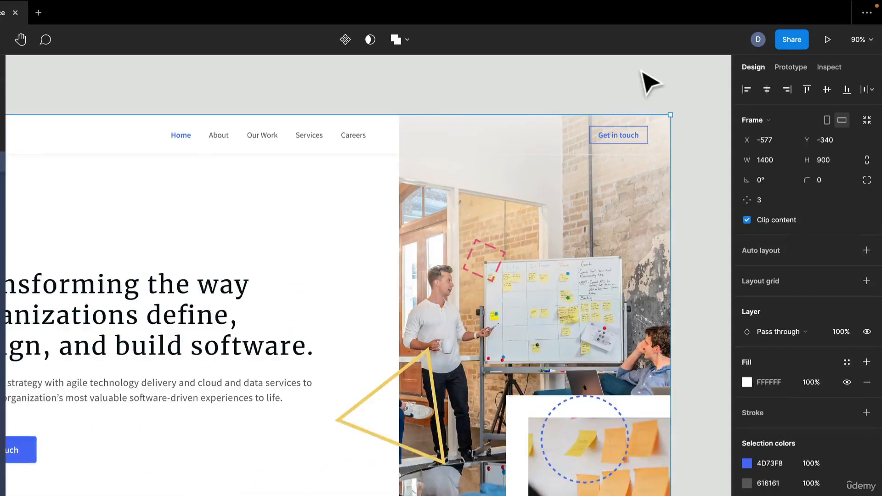
Step: Select the Main Headline frame inside the Hero and set its width sizing to Hug contents
click(643, 87)
drag(308, 316, 331, 249)
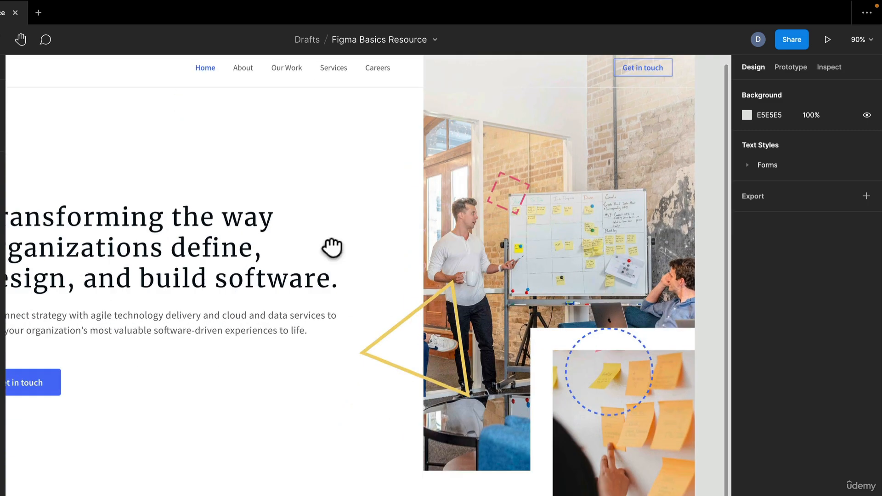
double_click(218, 262)
click(282, 244)
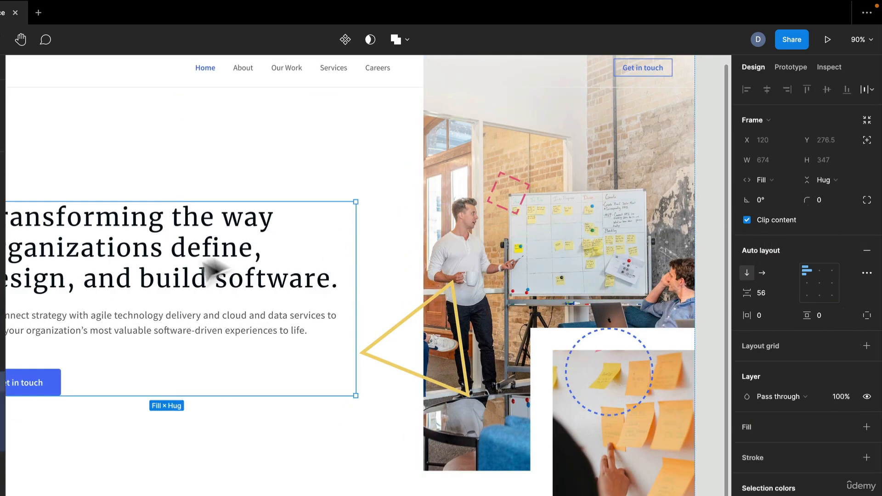
drag(199, 260, 264, 229)
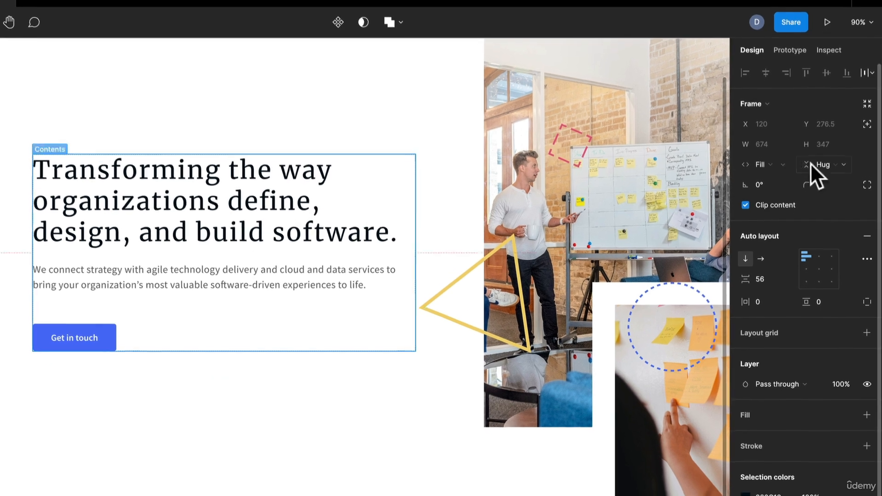
click(778, 153)
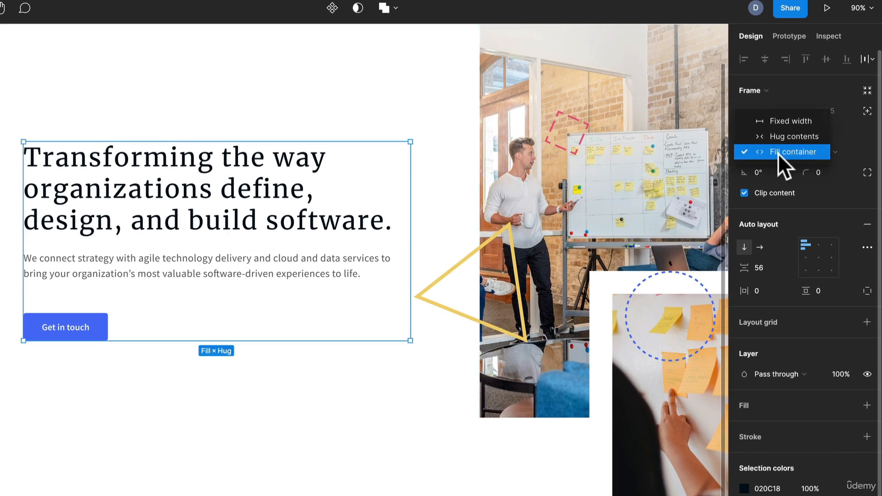
click(797, 136)
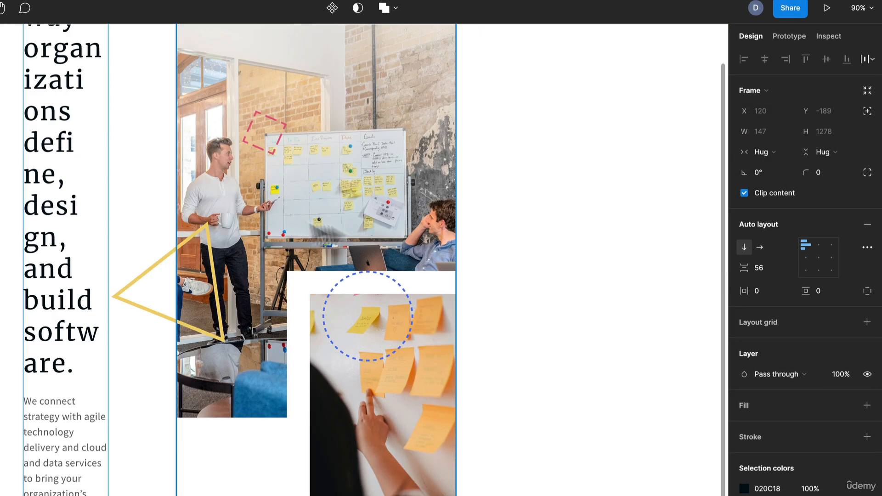
Step: Set the Main Headline frame's width sizing back to Fill container
drag(292, 218, 455, 362)
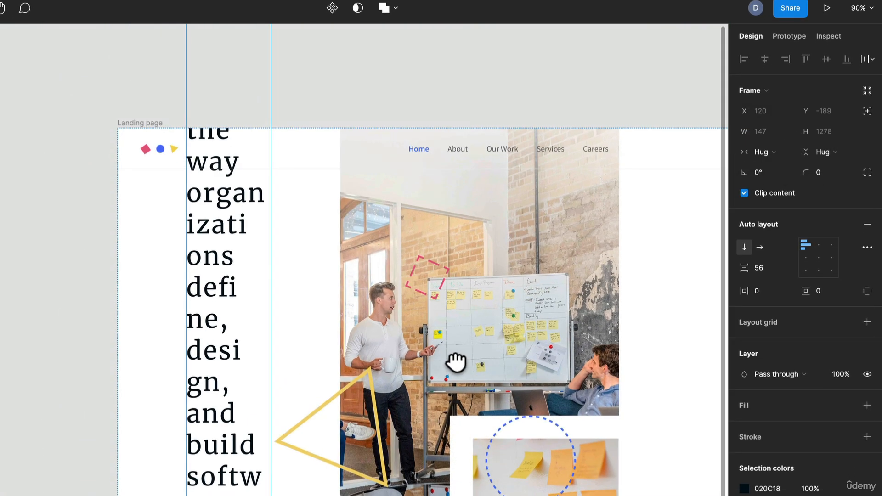
click(772, 154)
click(776, 167)
drag(593, 287, 468, 244)
drag(599, 267, 427, 233)
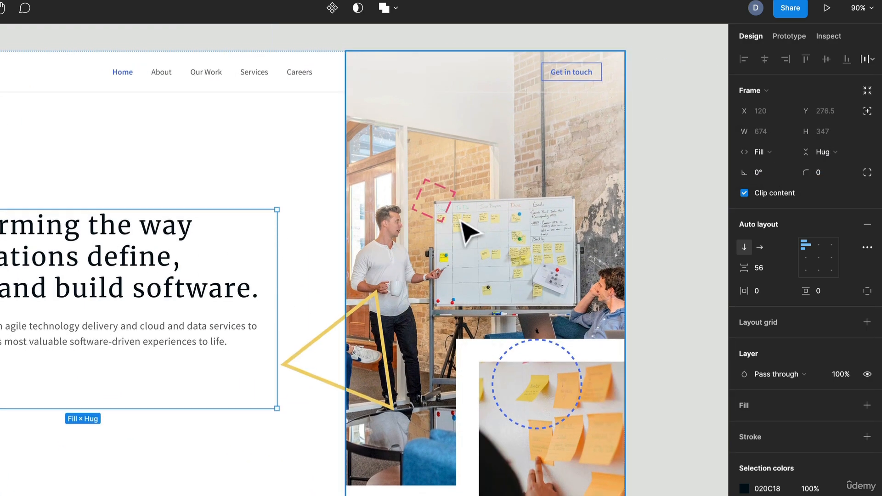
Step: Set the Main Headline frame's height sizing to Fixed height
click(824, 152)
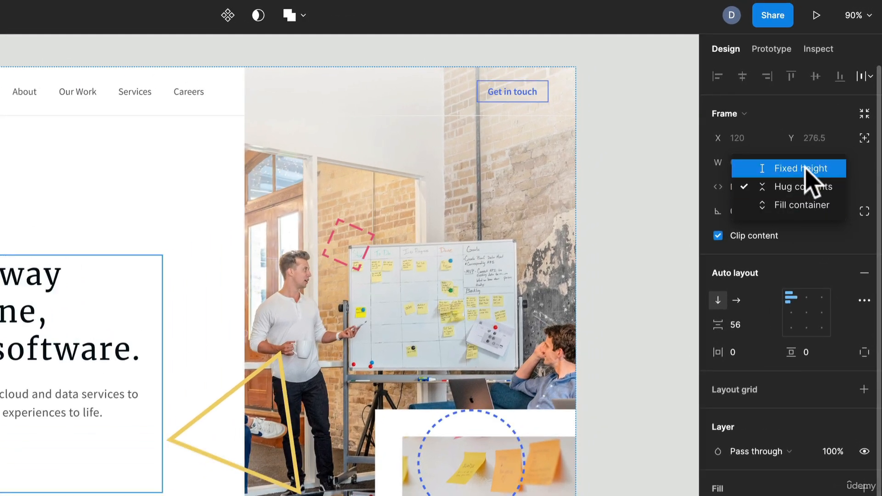
click(808, 159)
scroll(343, 253, left, 5)
scroll(344, 253, down, 3)
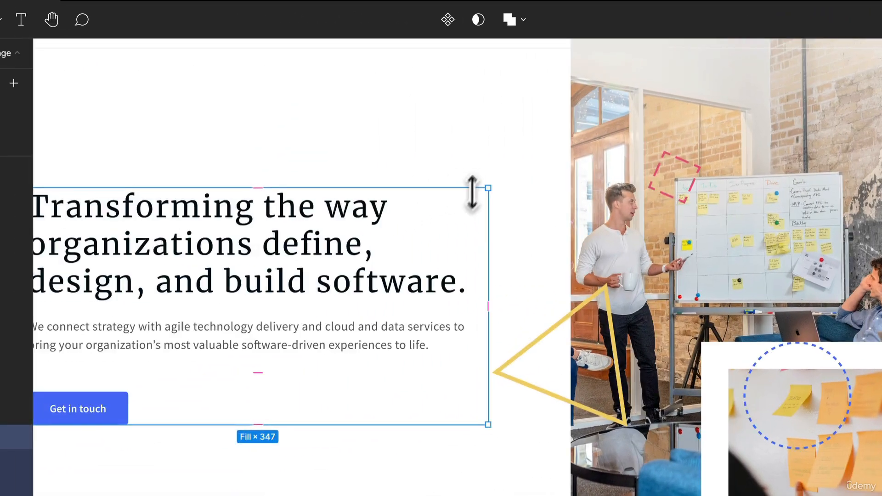
drag(364, 189, 331, 144)
drag(439, 146, 451, 94)
key(ctrl+z)
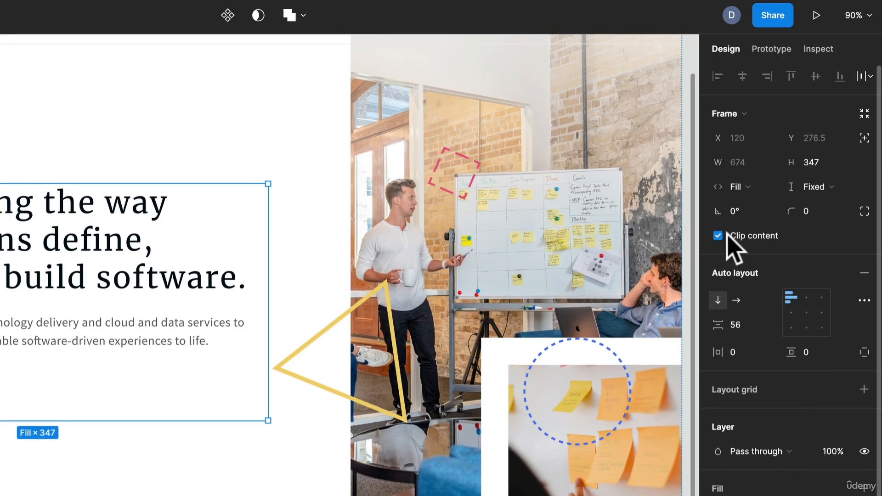
Step: Shorten the Main Headline frame to a height of about 244 and turn off its Clip content option
drag(215, 419, 211, 378)
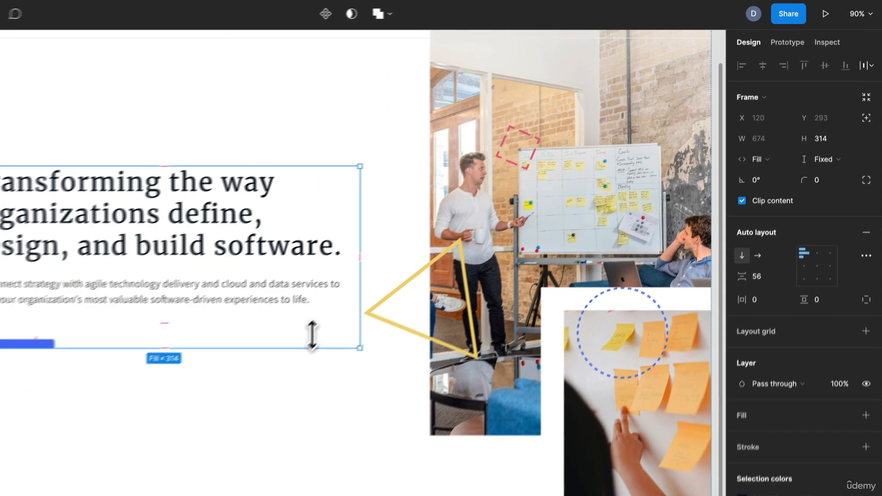
drag(330, 309, 333, 290)
drag(103, 334, 285, 226)
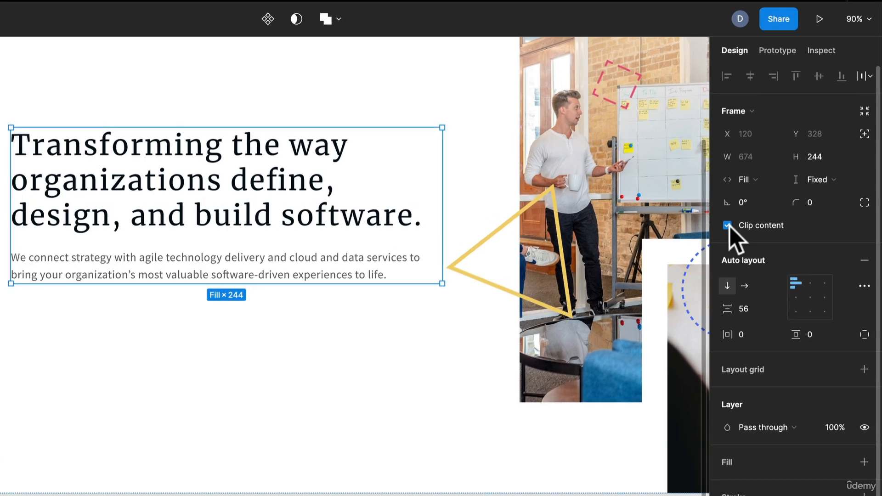
click(747, 193)
click(728, 225)
click(727, 225)
click(727, 225)
click(728, 225)
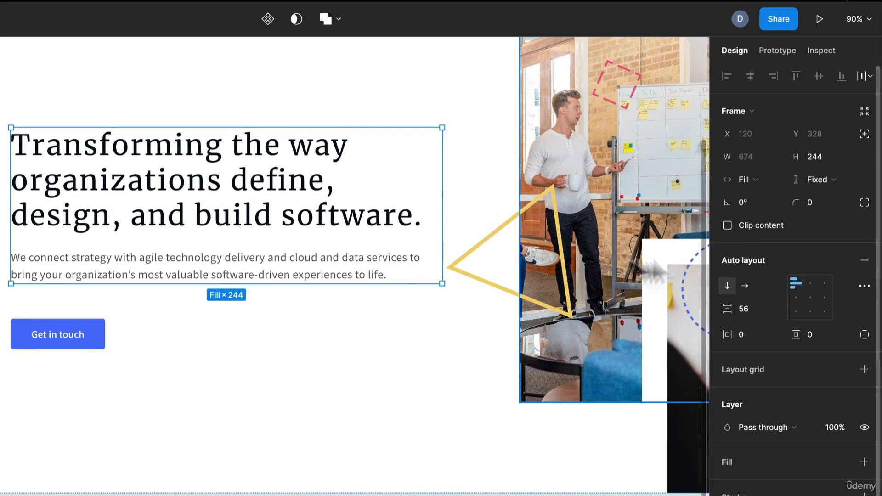
Step: Set the Main Headline frame's height sizing to Hug contents
click(823, 186)
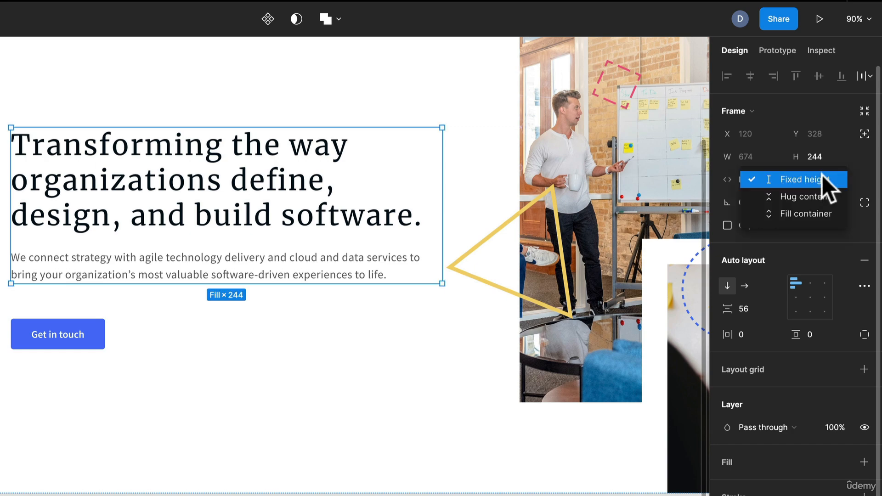
click(819, 199)
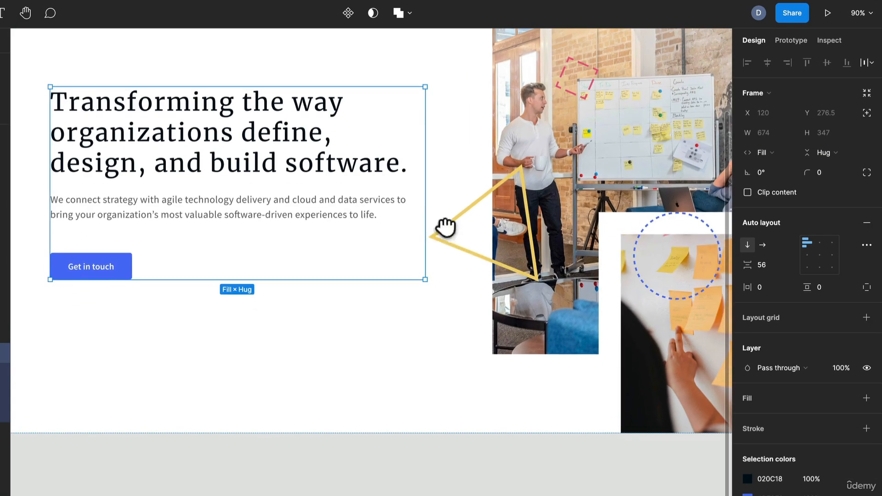
scroll(299, 228, down, 3)
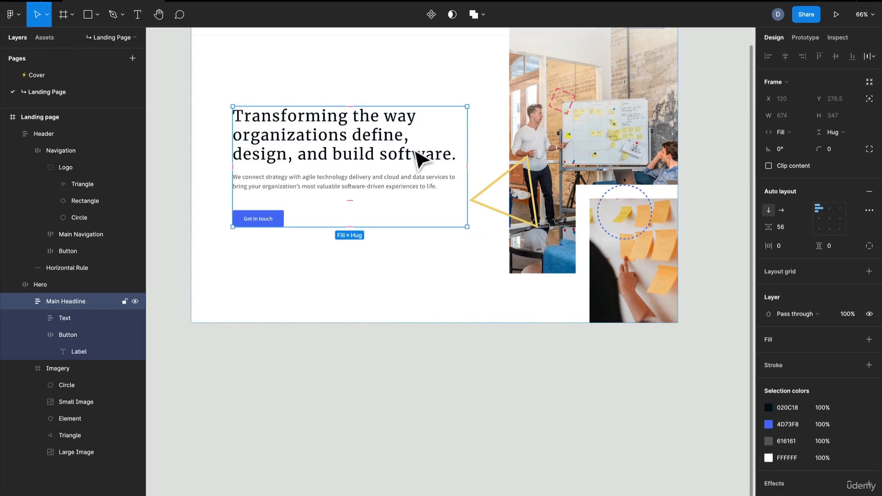
scroll(418, 158, up, 3)
Step: Select the Imagery frame and then the Hero frame in the layers list
click(57, 368)
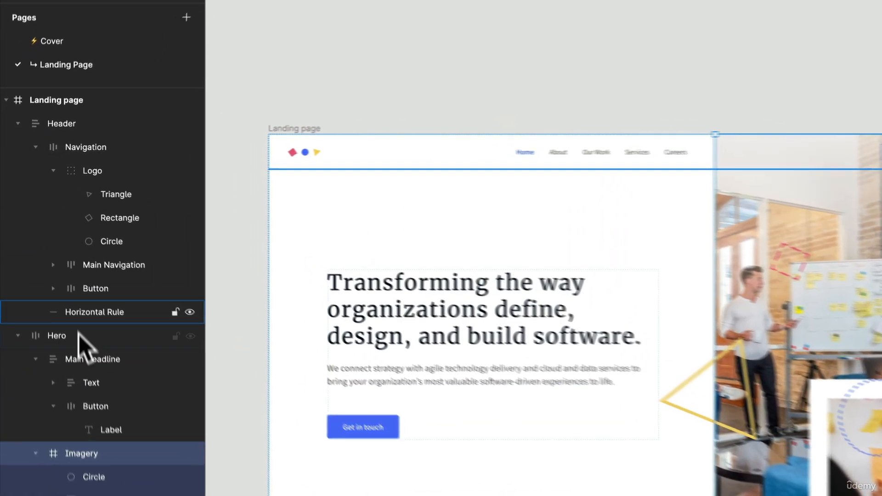
click(58, 285)
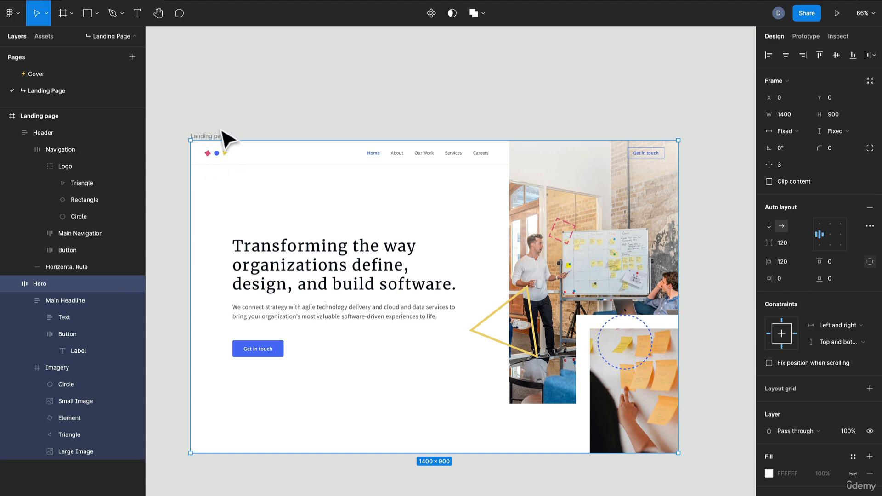
drag(685, 241, 679, 189)
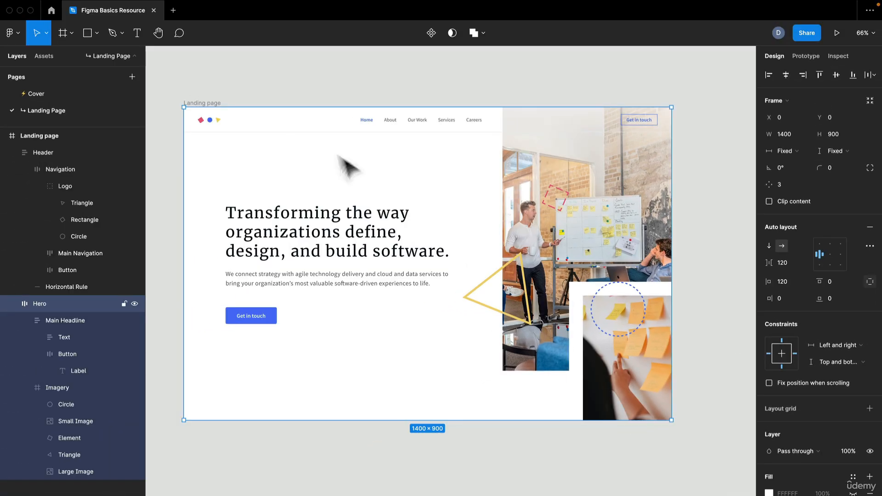
click(209, 103)
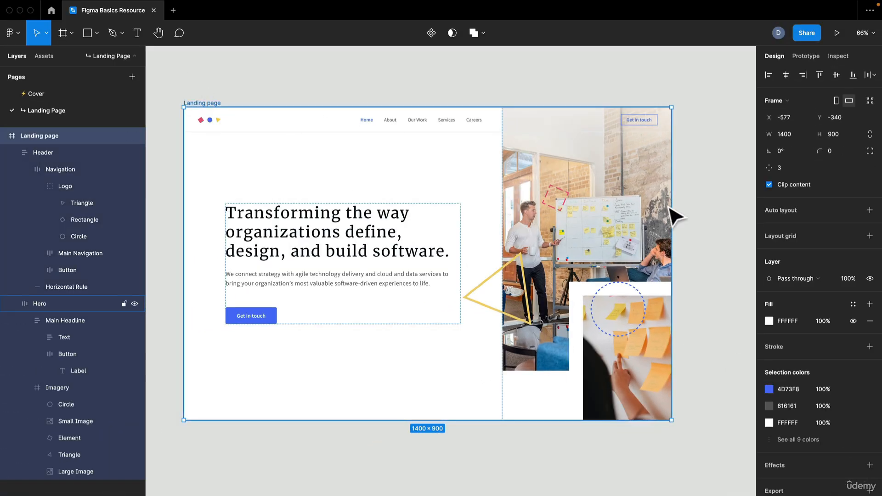
mouse_move(670, 212)
mouse_down()
mouse_move(496, 209)
mouse_move(709, 212)
mouse_move(681, 212)
mouse_up()
mouse_move(459, 421)
mouse_down()
mouse_move(459, 380)
mouse_move(459, 489)
mouse_move(459, 420)
mouse_up()
key(super+z)
key(super+z)
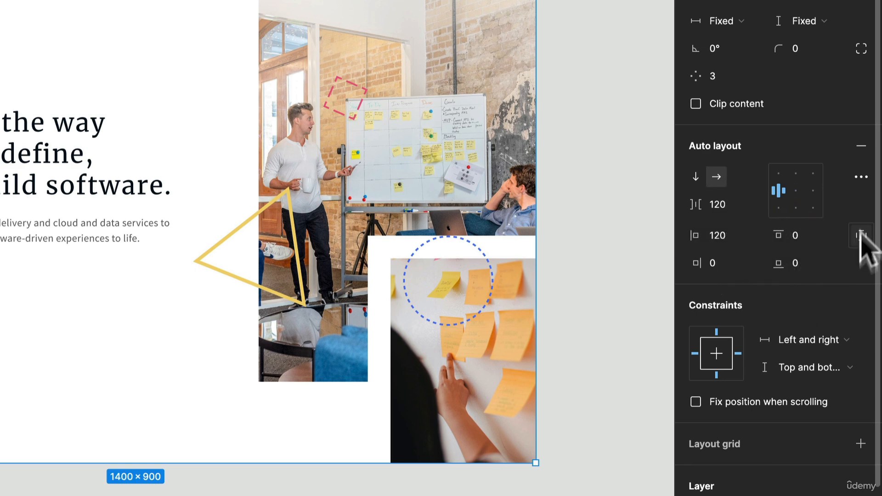
Step: Add a layout grid to the Hero frame, switch it to Columns, and undo both changes
scroll(763, 317, down, 1)
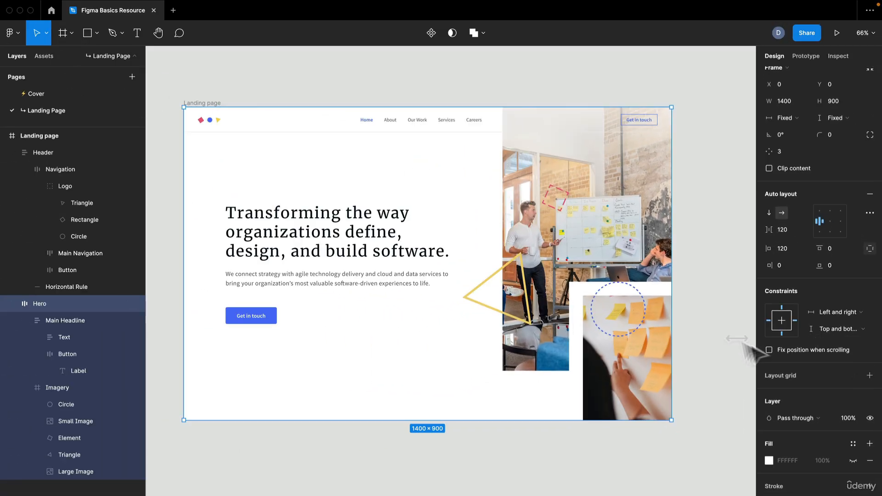
click(869, 375)
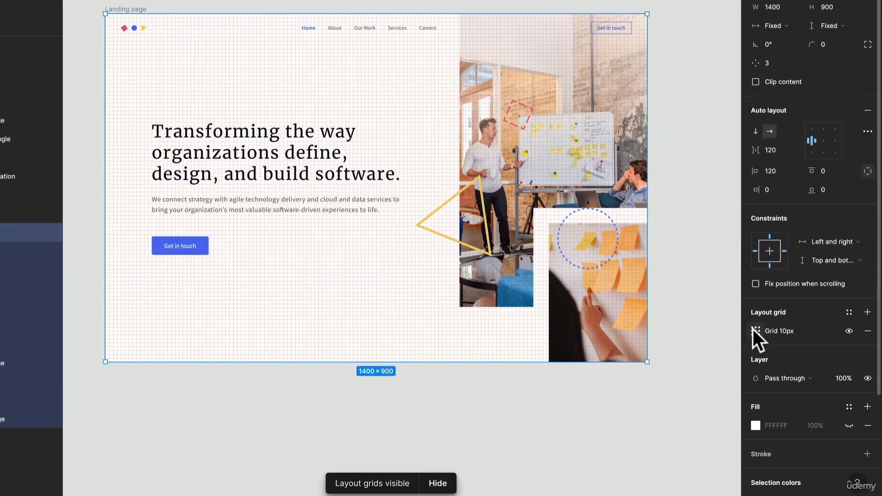
click(755, 331)
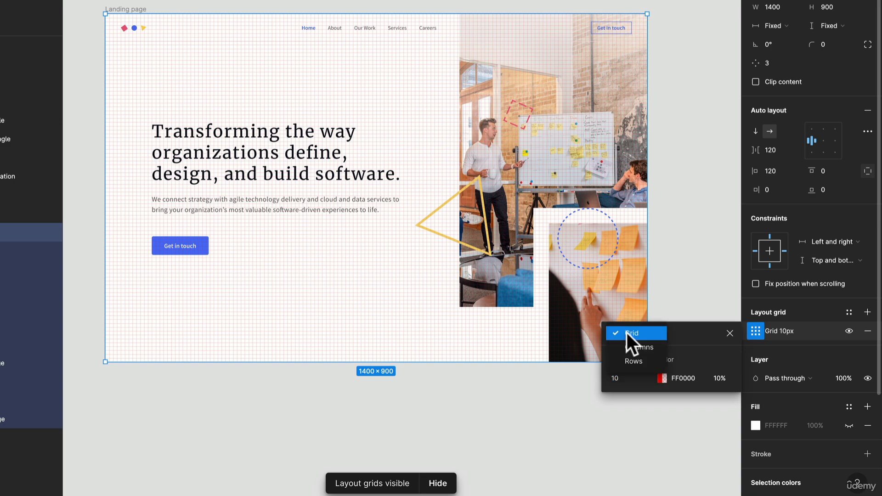
click(657, 347)
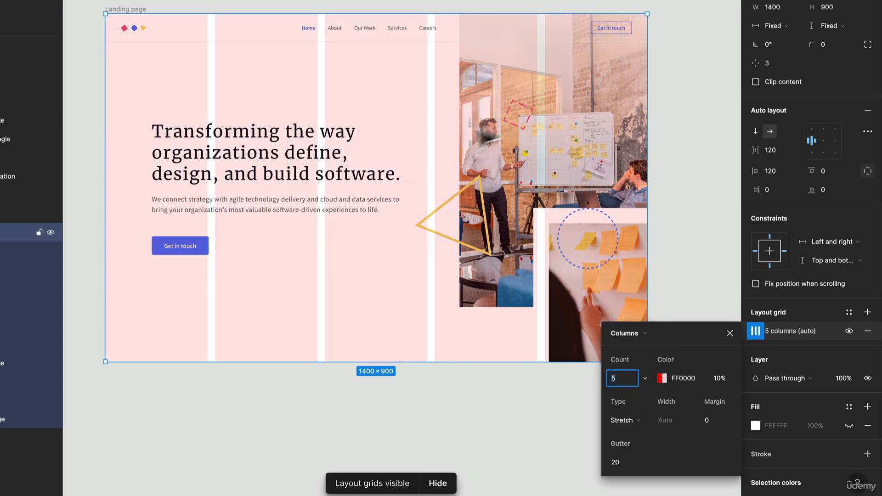
key(ctrl+z)
key(ctrl+z)
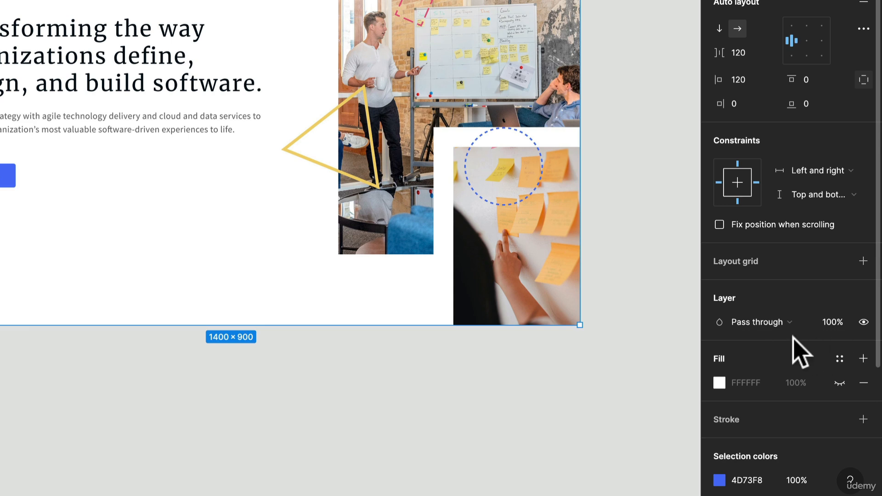
Step: Try the Darken blend mode on the Hero layer and undo it
scroll(793, 338, down, 3)
click(780, 203)
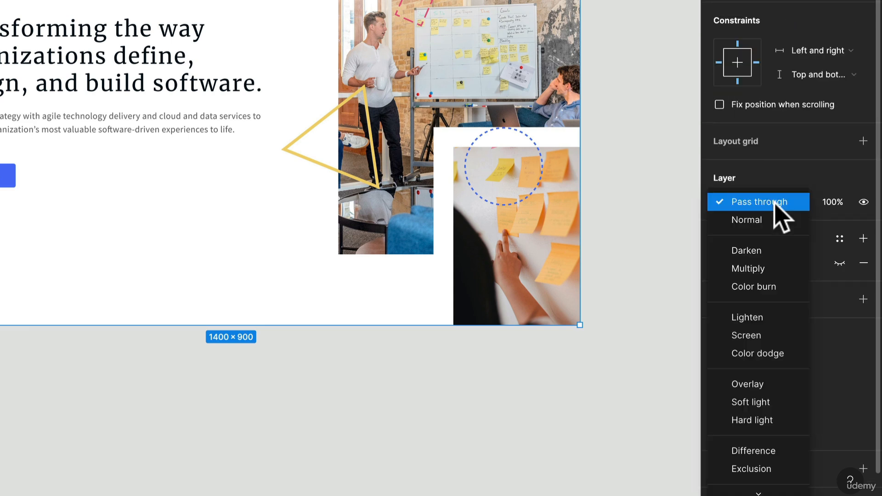
click(771, 251)
key(ctrl+z)
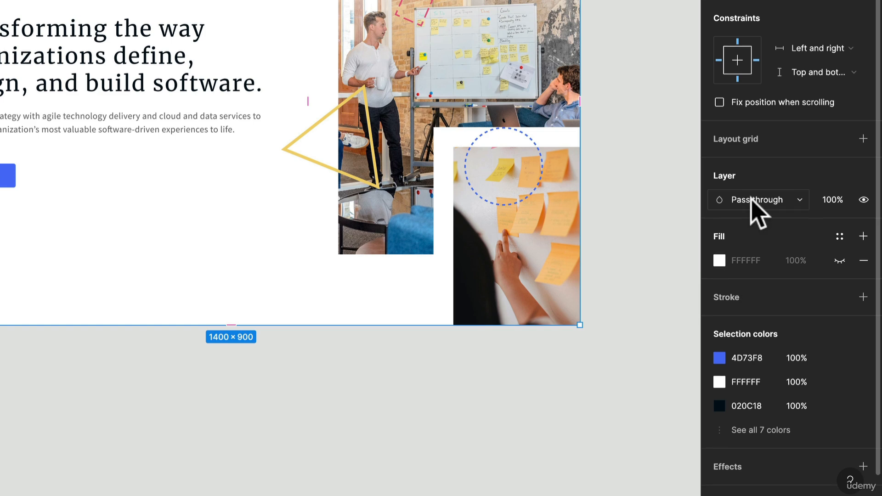
Step: Add and remove an extra 20% black fill layer on the Hero frame
scroll(753, 205, down, 2)
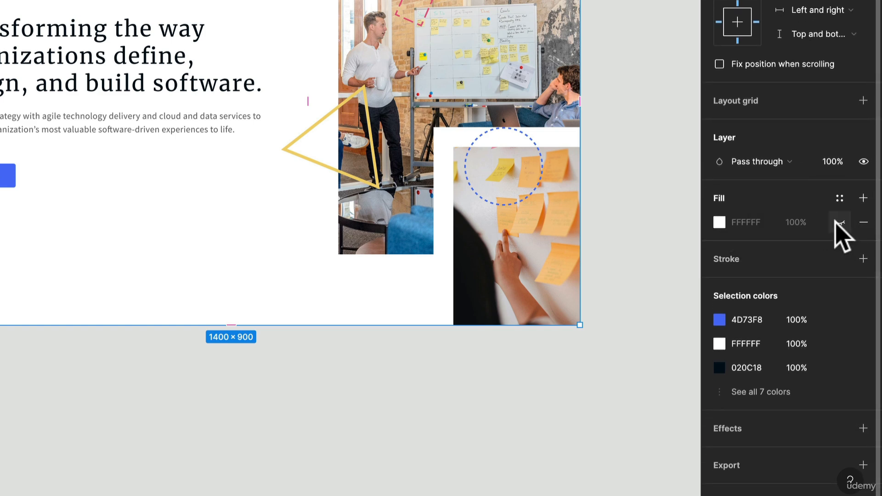
click(839, 198)
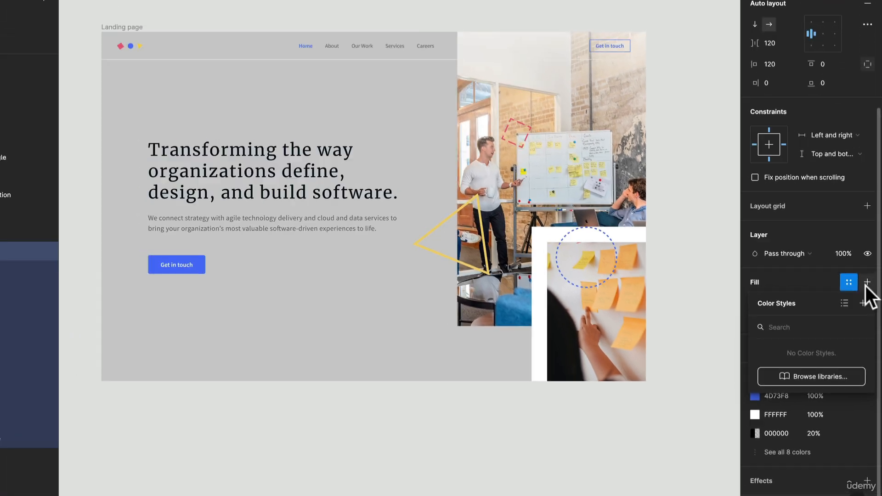
click(863, 198)
click(866, 301)
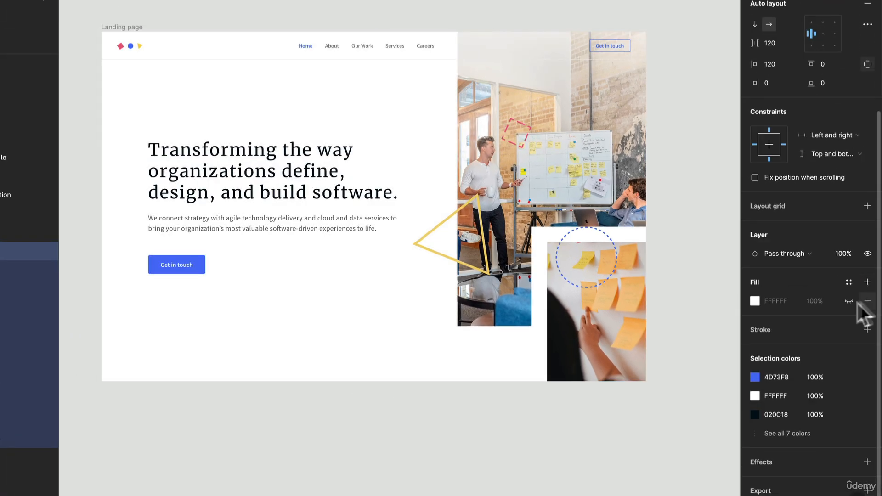
click(867, 282)
click(867, 282)
click(866, 300)
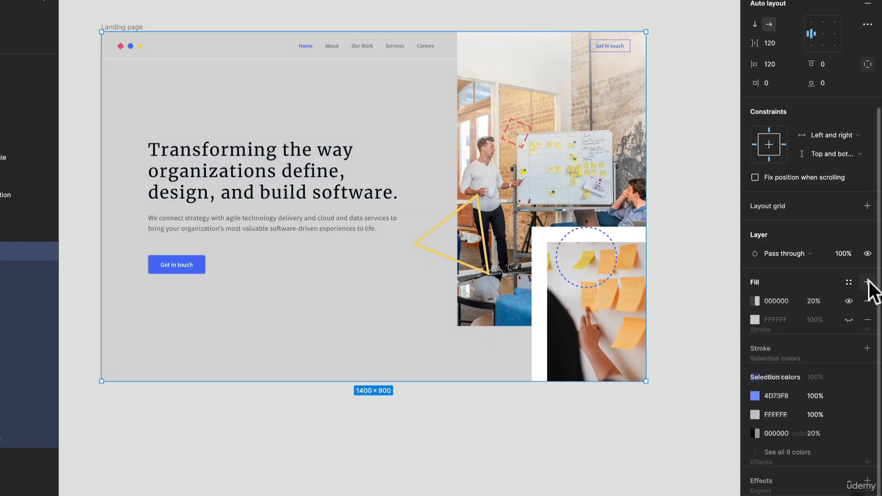
click(867, 301)
Step: Adjust the Hero frame's fill colour in the colour picker, then delete the fill entirely
click(756, 303)
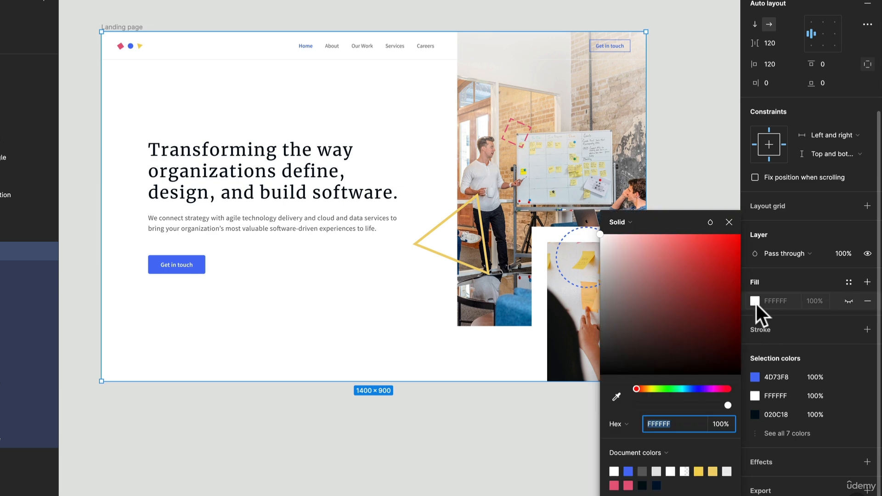
click(848, 300)
click(755, 301)
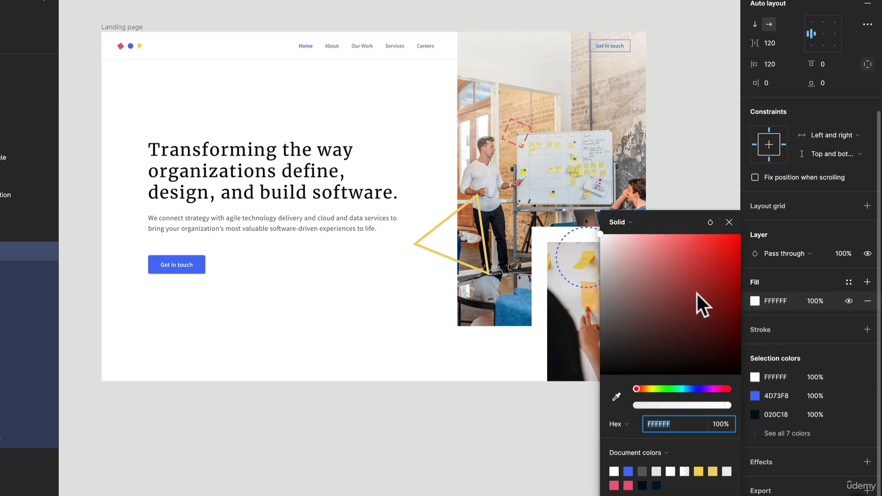
drag(696, 294, 661, 347)
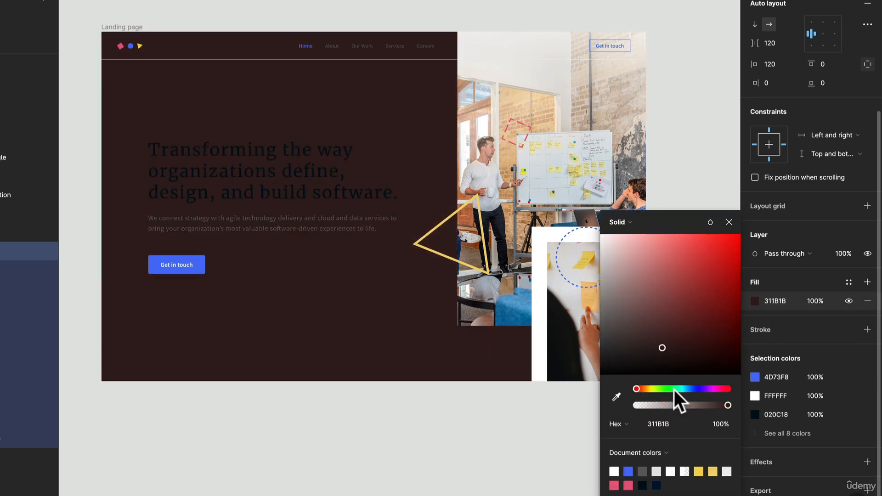
drag(730, 389, 702, 388)
click(867, 301)
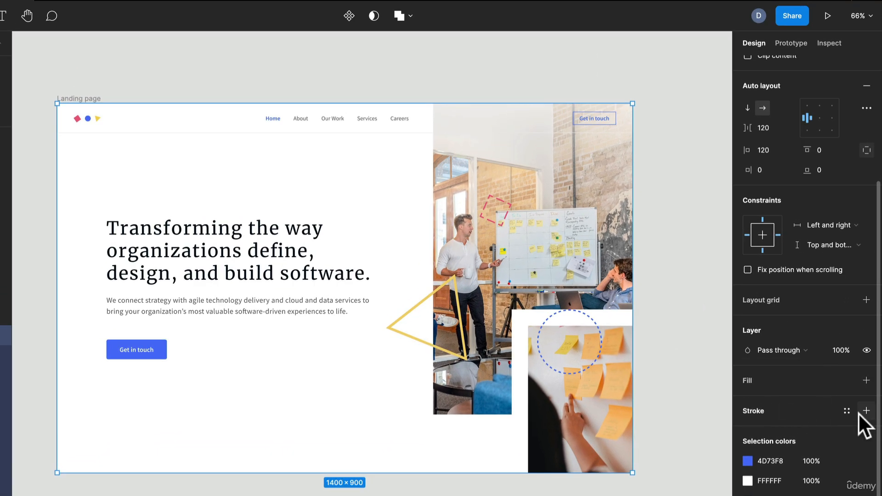
Step: Add a stroke to the Hero frame and undo it
click(857, 409)
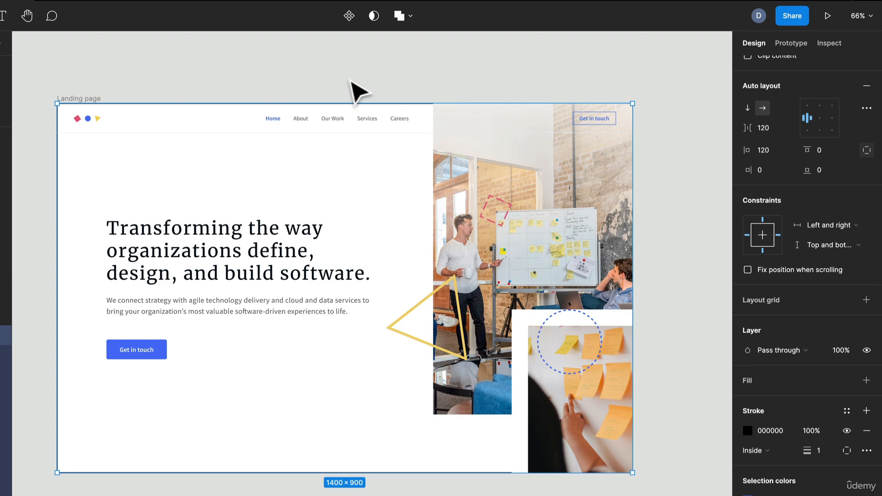
scroll(356, 87, up, 10)
scroll(535, 157, down, 5)
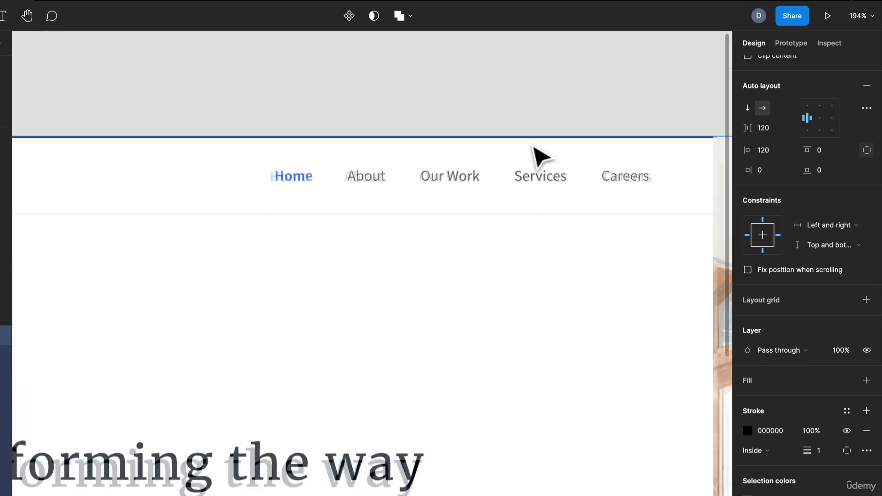
scroll(532, 145, down, 4)
key(ctrl+z)
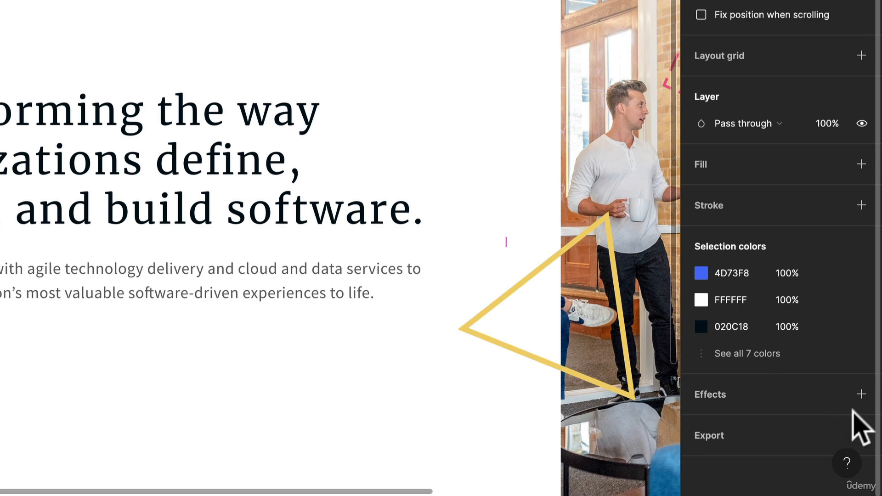
Step: Add a drop shadow effect to the Hero frame and remove it again
click(858, 396)
click(760, 416)
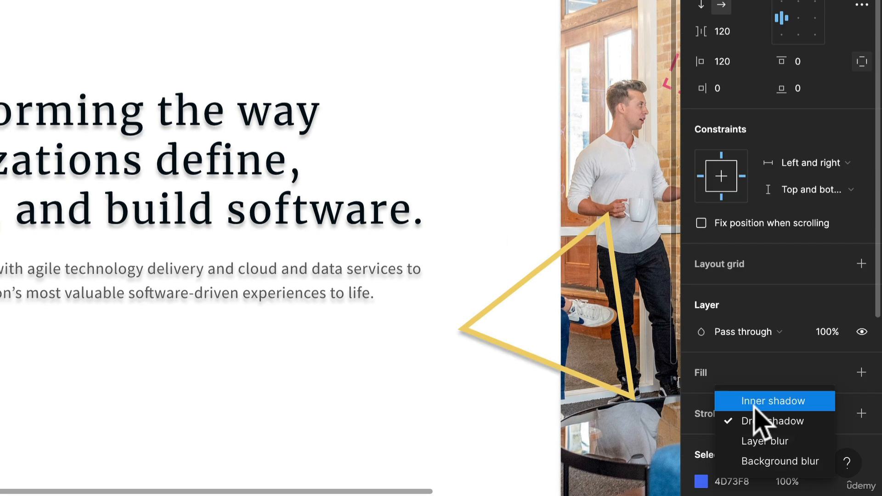
click(730, 378)
scroll(737, 395, down, 5)
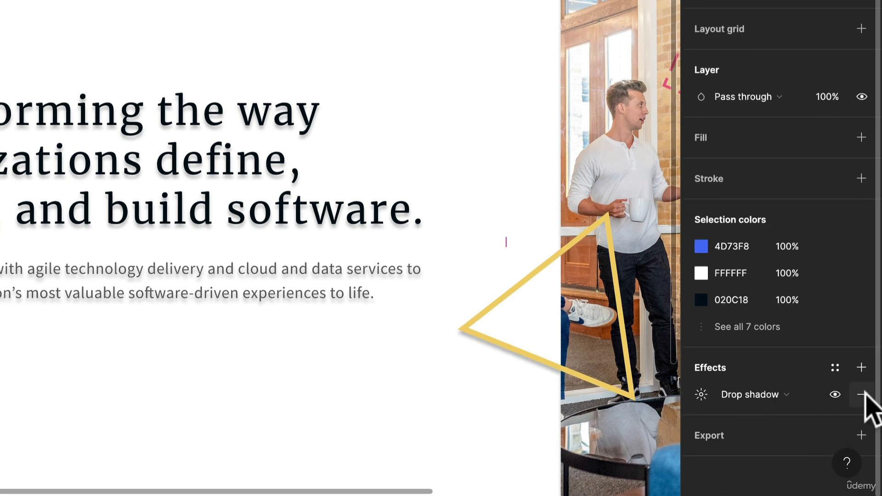
click(862, 394)
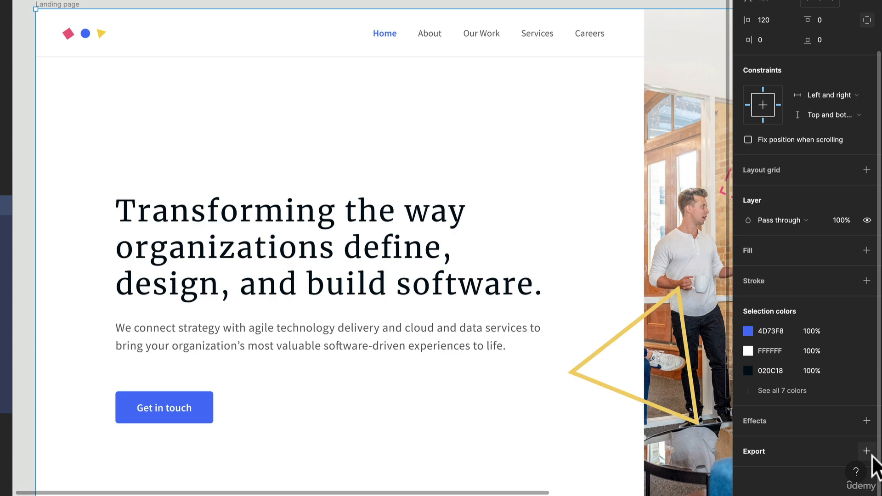
Step: Add a PNG export setting to the Hero frame and review its file format options
click(866, 451)
scroll(561, 205, down, 8)
scroll(473, 173, up, 4)
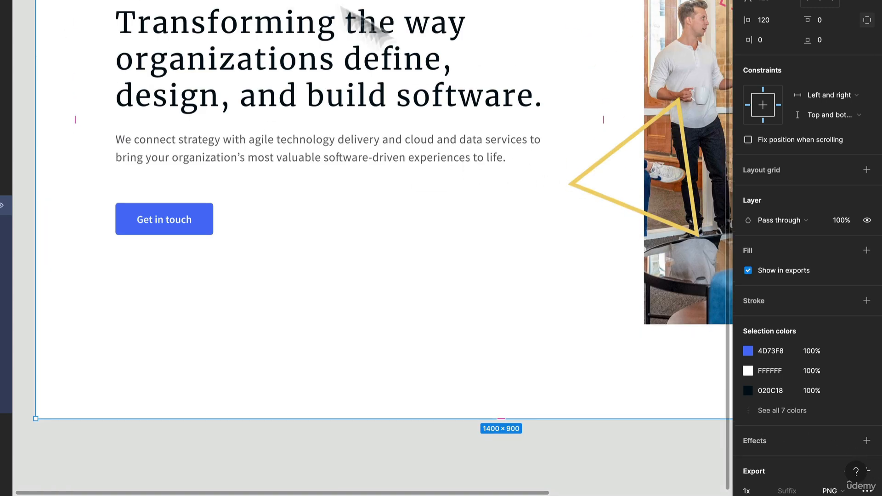
scroll(863, 418, down, 3)
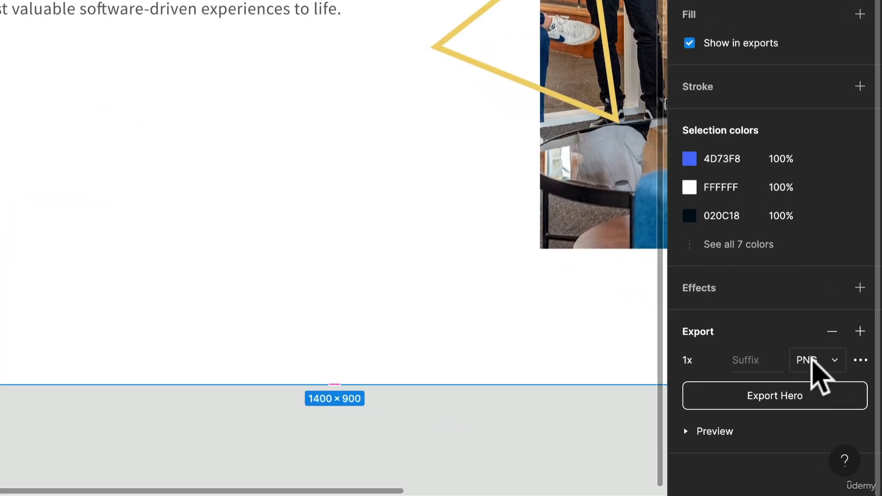
click(832, 361)
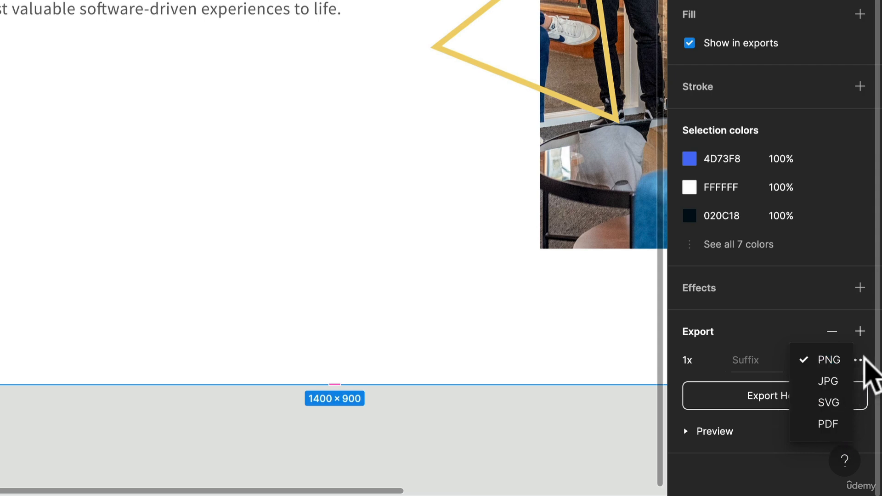
click(844, 336)
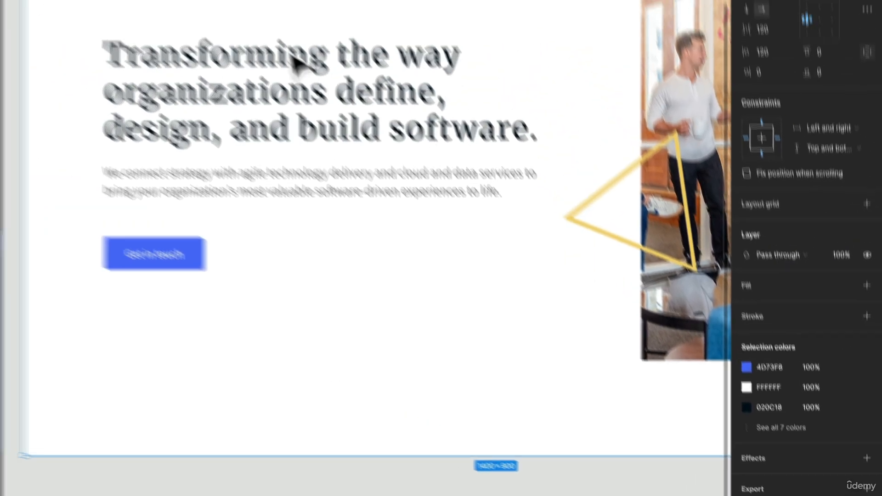
Step: Select the hero headline text and open its type settings panel, then close it
scroll(385, 156, right, 2)
scroll(385, 156, up, 1)
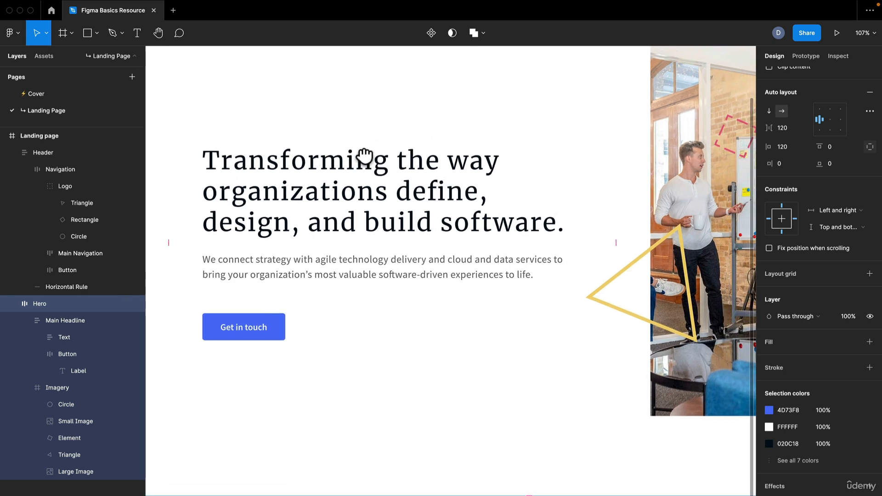
click(345, 214)
click(347, 213)
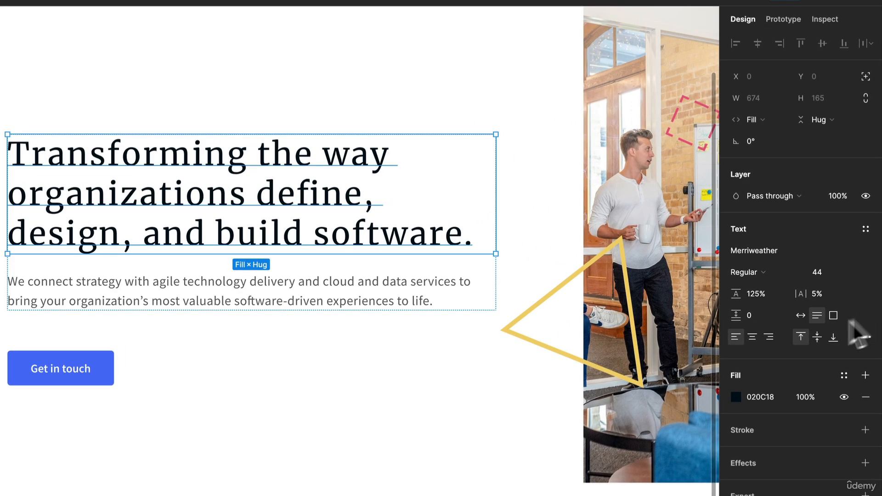
click(865, 337)
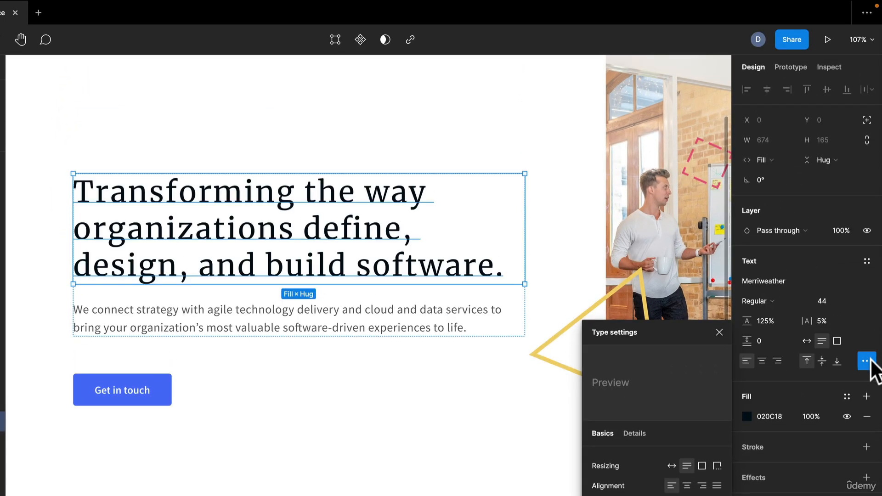
click(865, 198)
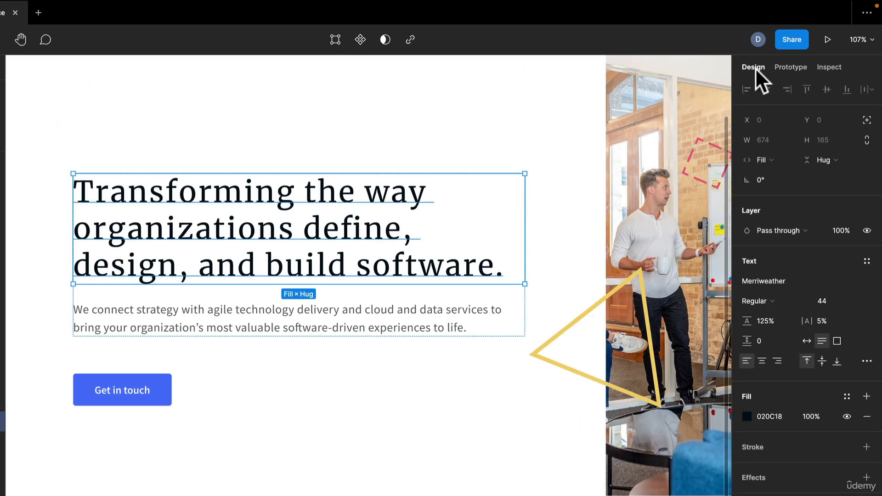
Step: Switch to prototyping and place a copy of the Landing page frame beside the original
click(792, 68)
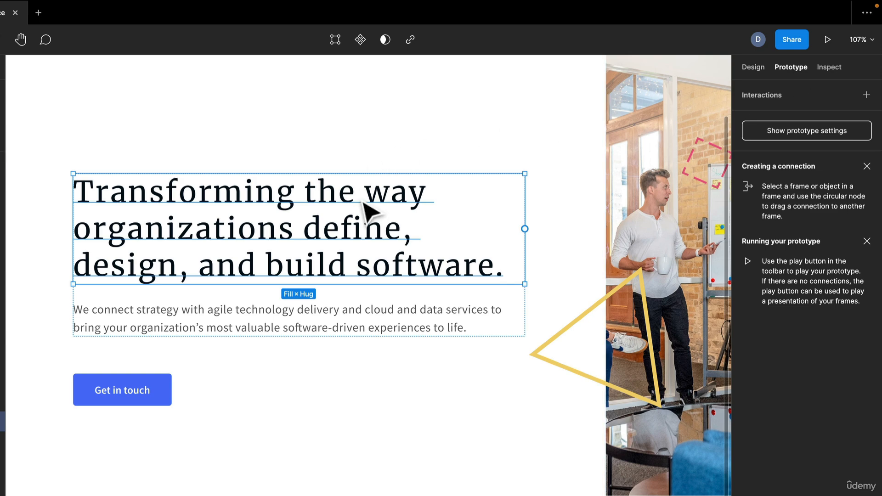
scroll(363, 203, down, 8)
key(Escape)
scroll(390, 158, up, 2)
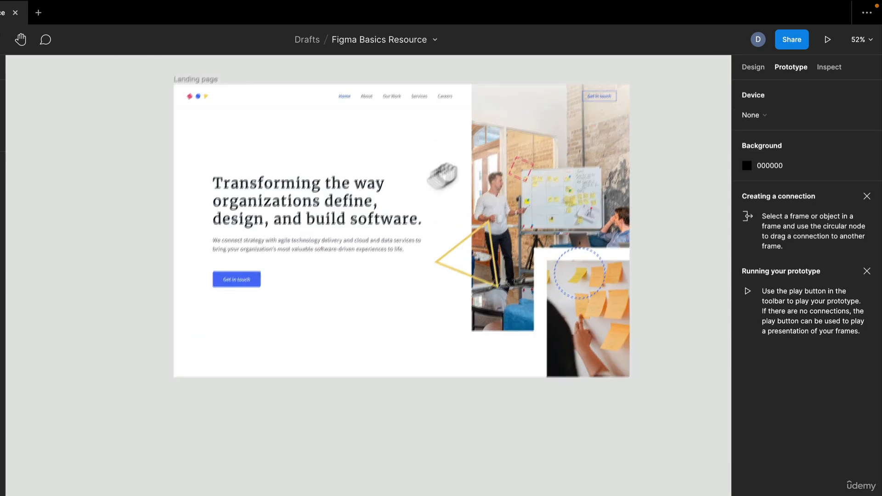
drag(442, 176, 360, 216)
alt+drag(133, 123, 631, 138)
scroll(570, 99, right, 1)
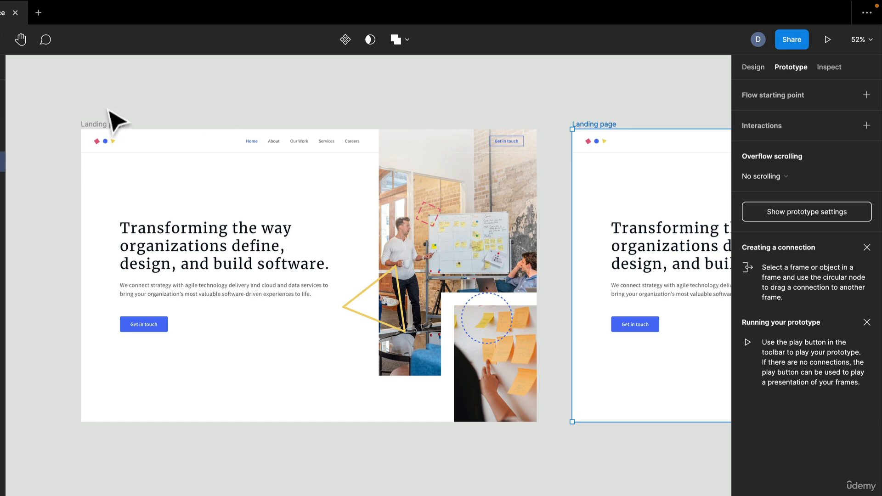
Step: Connect the first Landing page frame to the second one with a click interaction
click(109, 123)
drag(536, 276, 603, 291)
scroll(631, 112, right, 3)
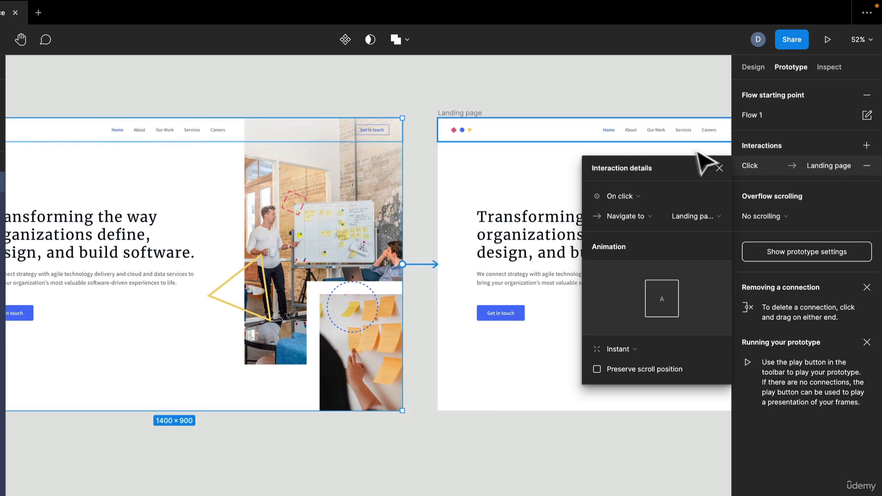
click(720, 167)
drag(412, 70, 591, 102)
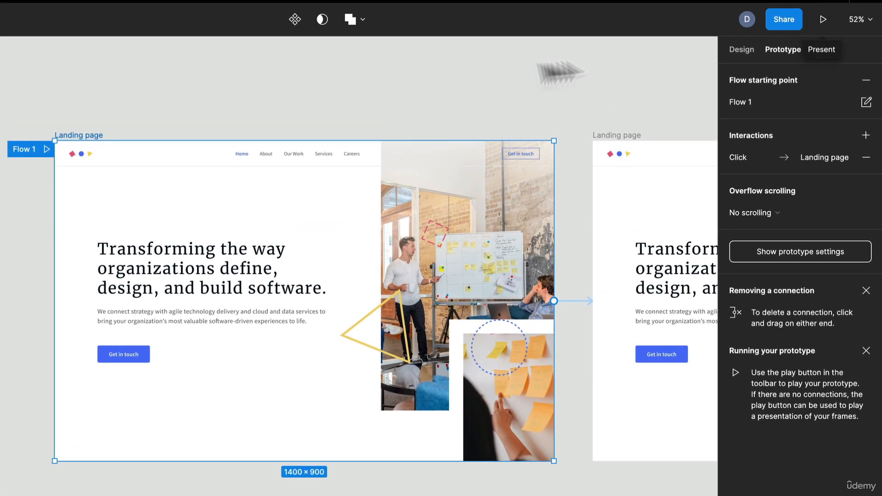
click(480, 64)
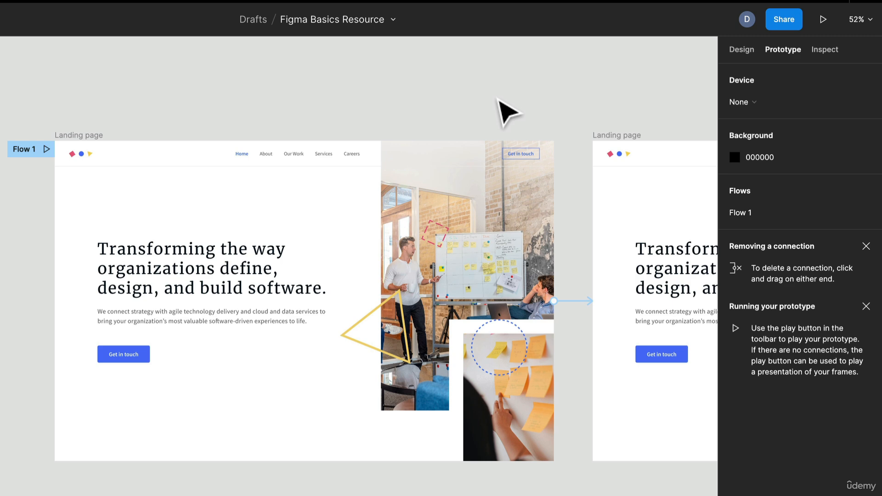
Step: Open the connection's interaction details and review the available trigger options
click(581, 300)
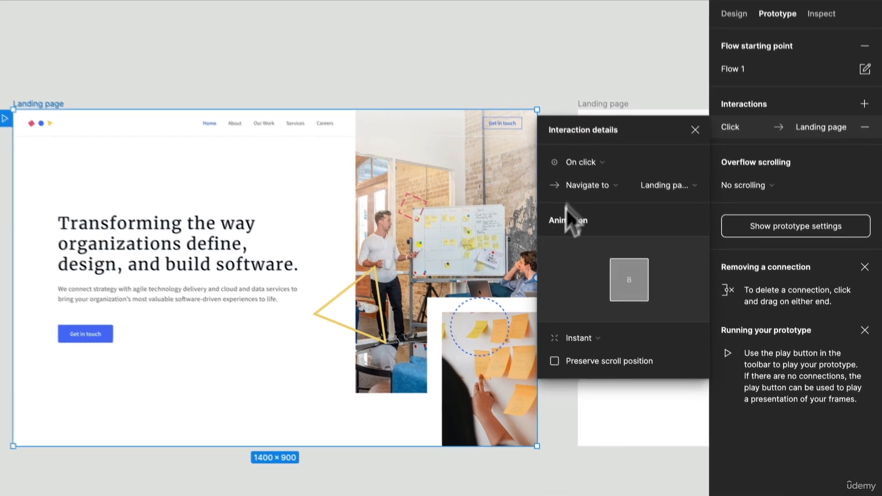
click(574, 138)
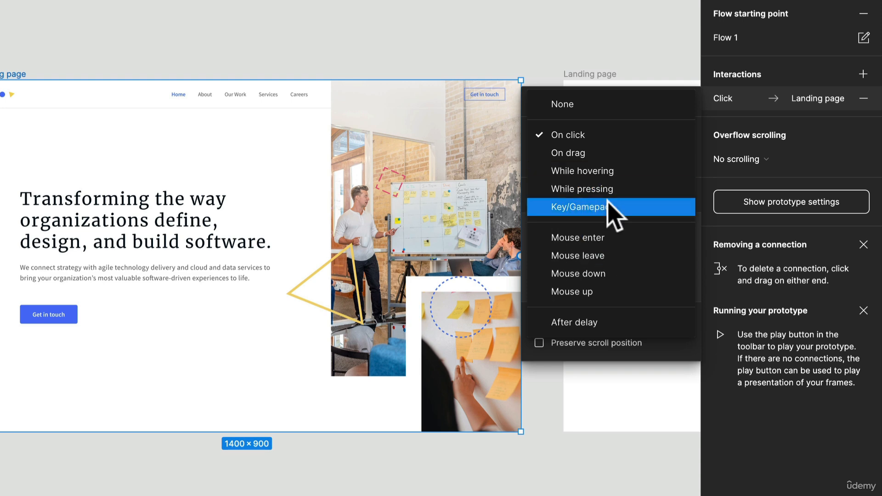
click(623, 73)
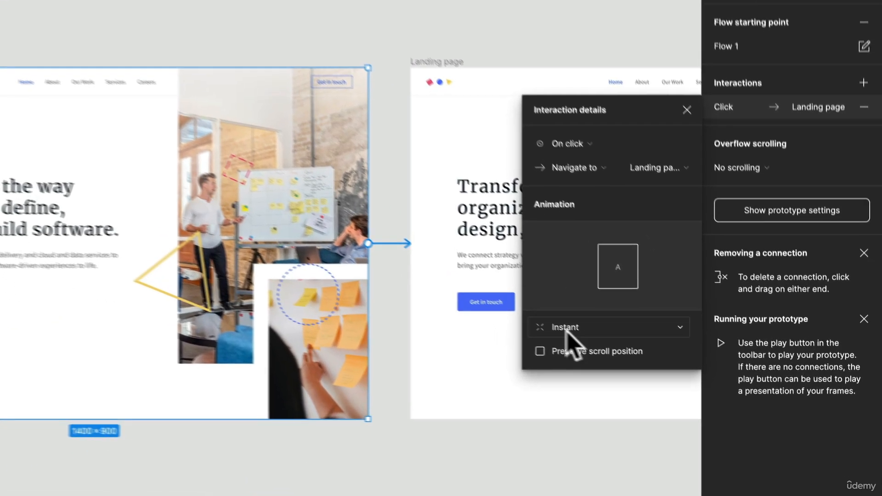
Step: Set the connection's animation to Smart animate with Bouncy easing
click(566, 332)
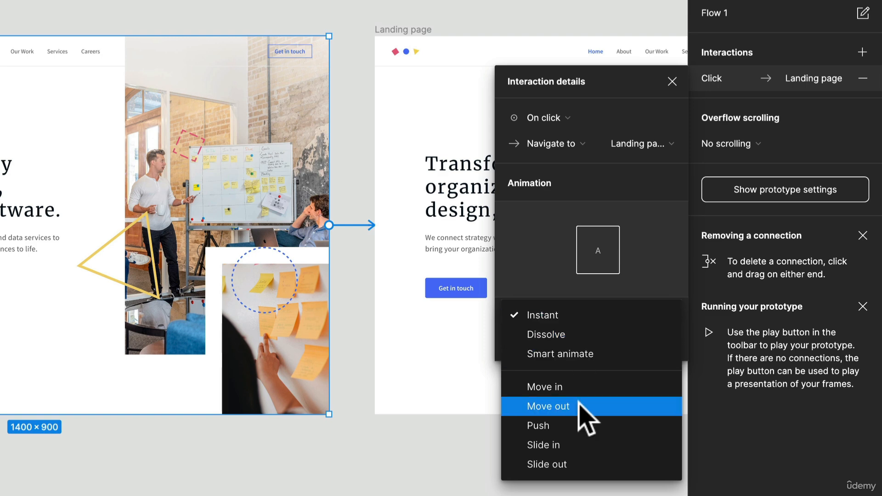
click(575, 388)
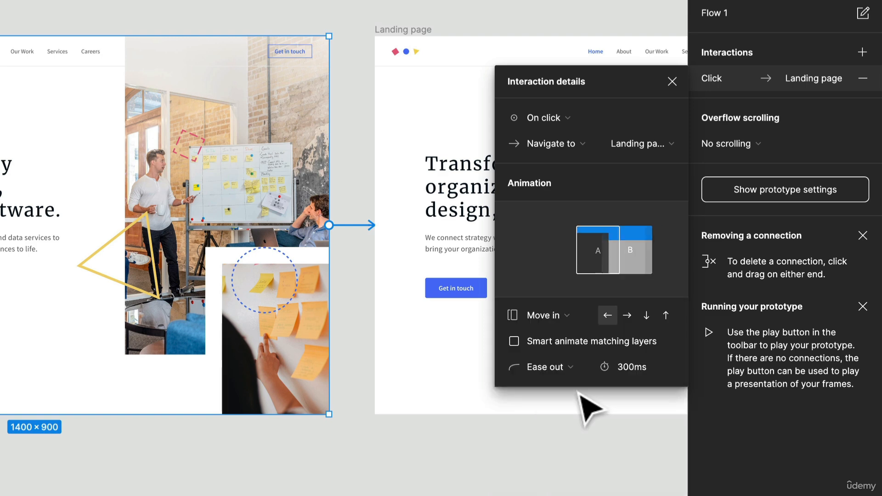
click(557, 307)
click(570, 281)
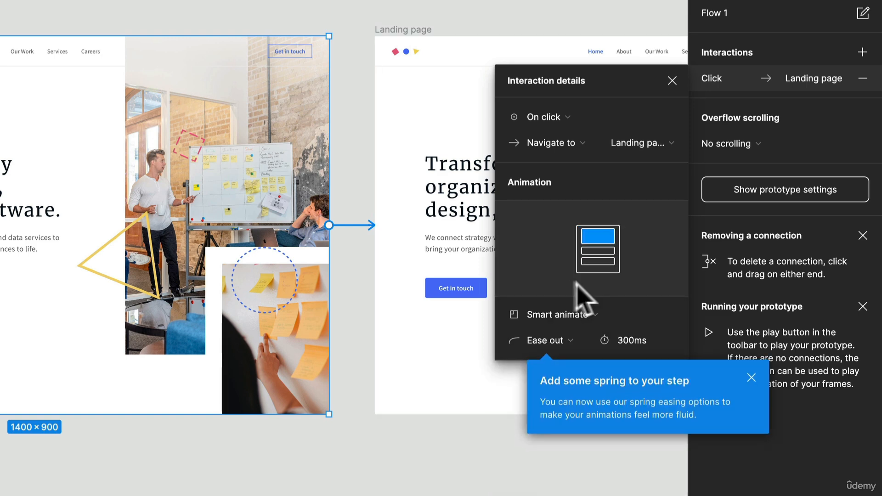
click(557, 339)
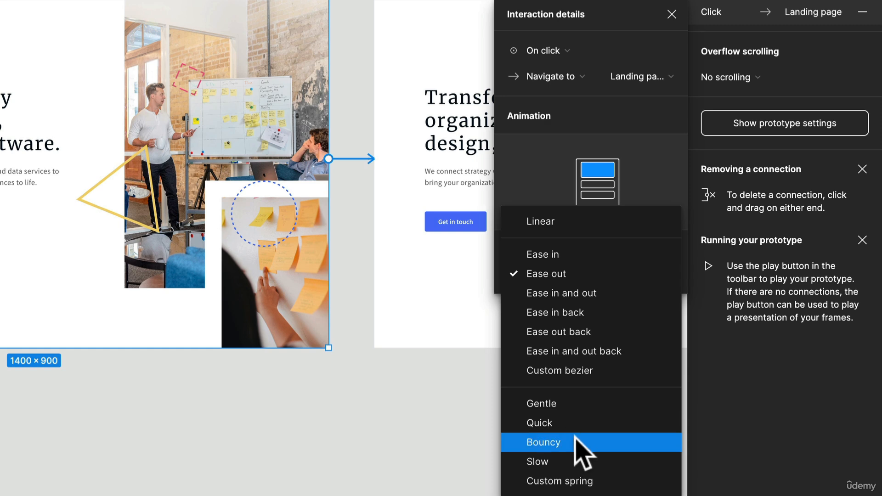
click(577, 439)
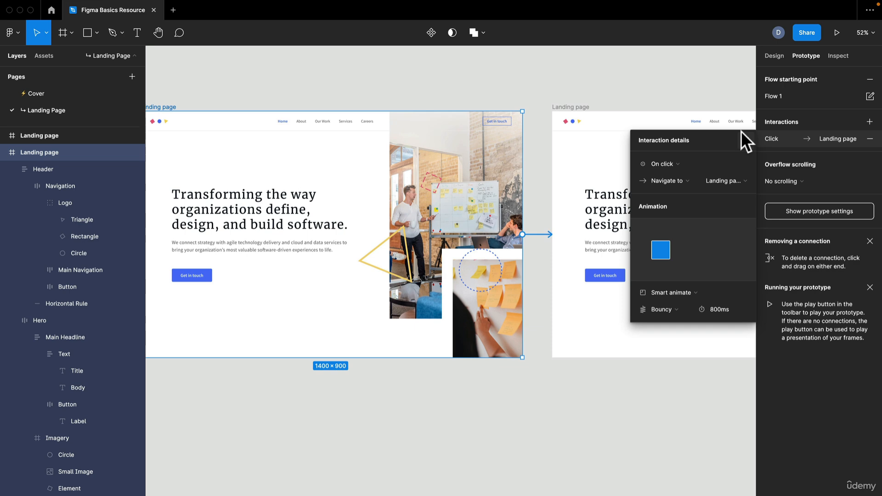
click(719, 104)
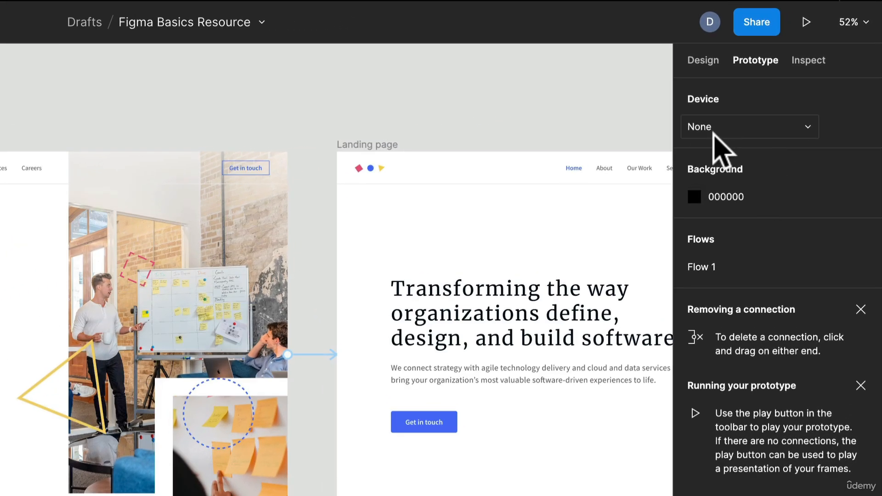
Step: Set the prototype device to iPhone 13 Pro
click(714, 130)
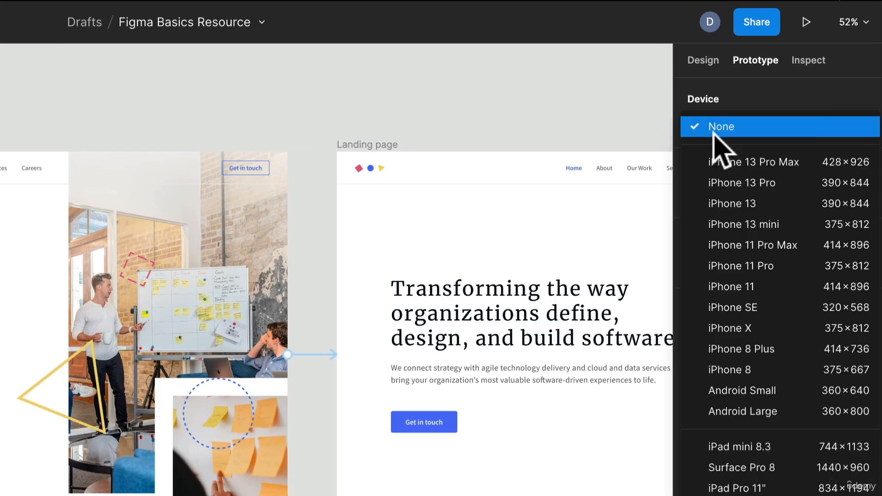
click(763, 183)
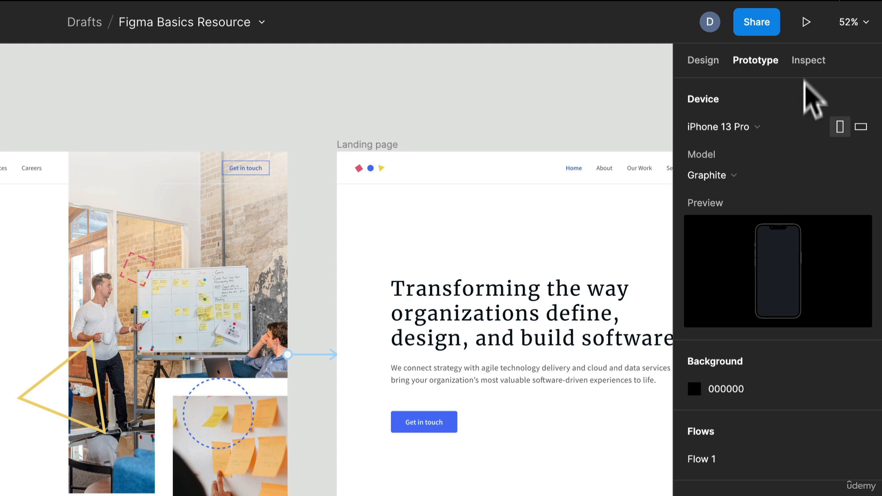
Step: Inspect the Get in touch button's properties and generated CSS code
click(805, 64)
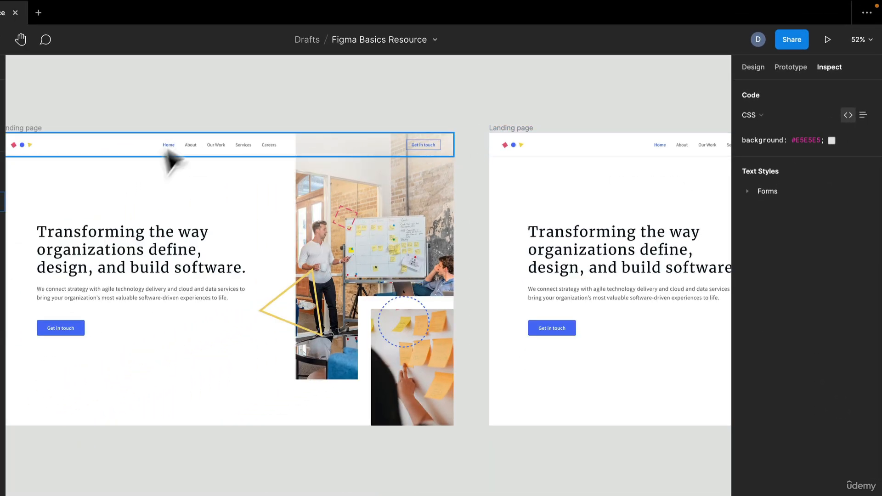
click(88, 338)
double_click(88, 337)
double_click(87, 338)
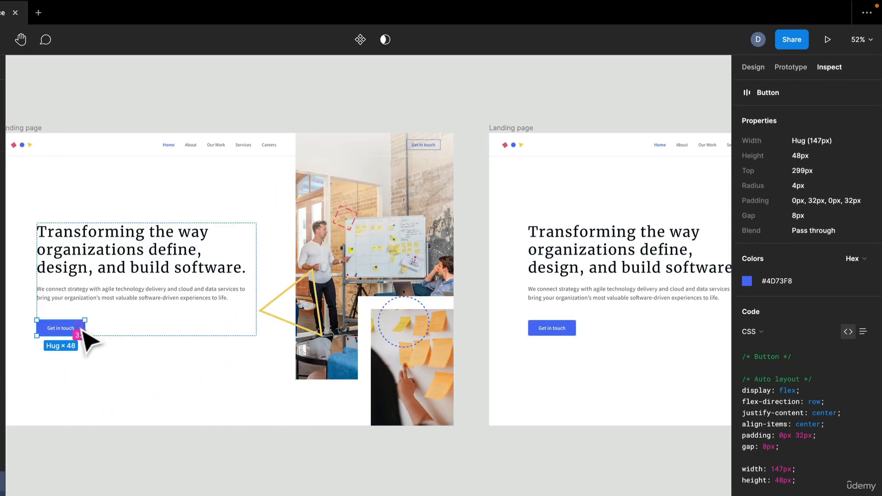
scroll(53, 325, up, 4)
drag(112, 386, 302, 233)
scroll(260, 194, up, 5)
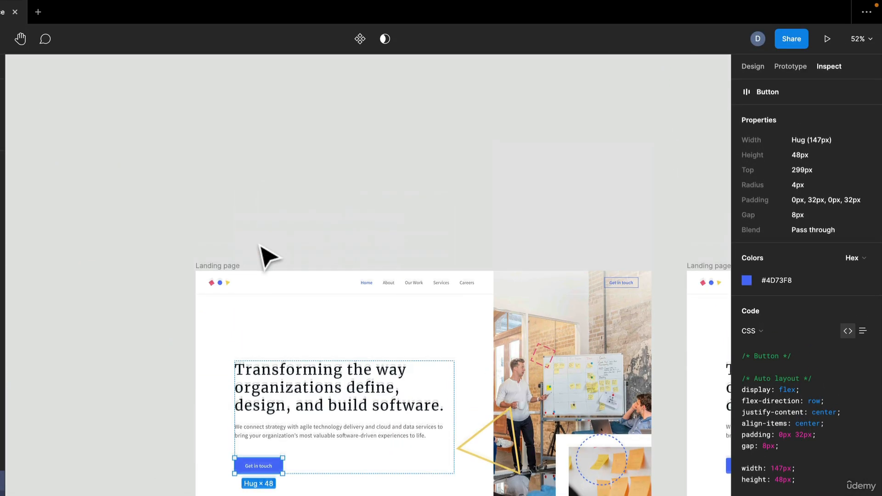
scroll(260, 195, down, 5)
scroll(269, 255, up, 10)
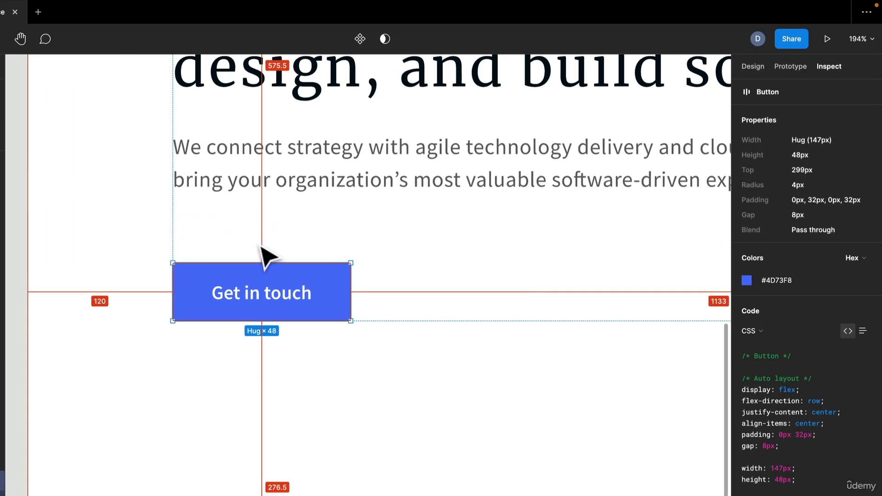
scroll(177, 276, up, 8)
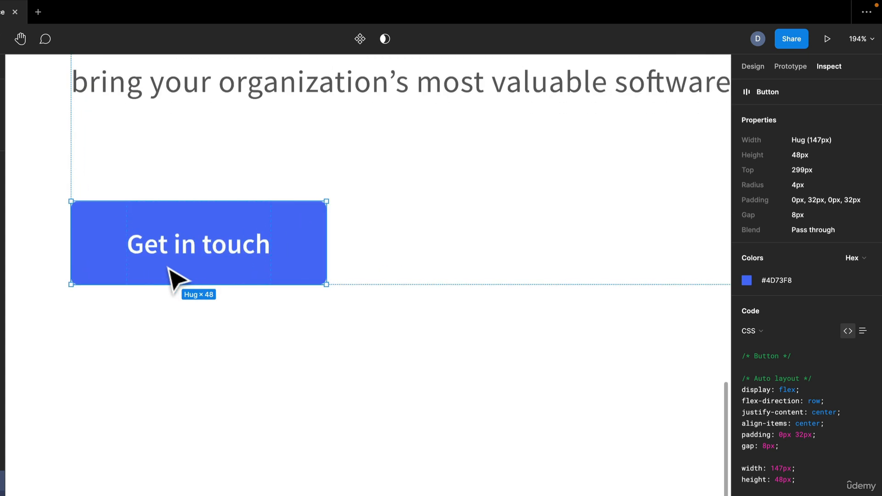